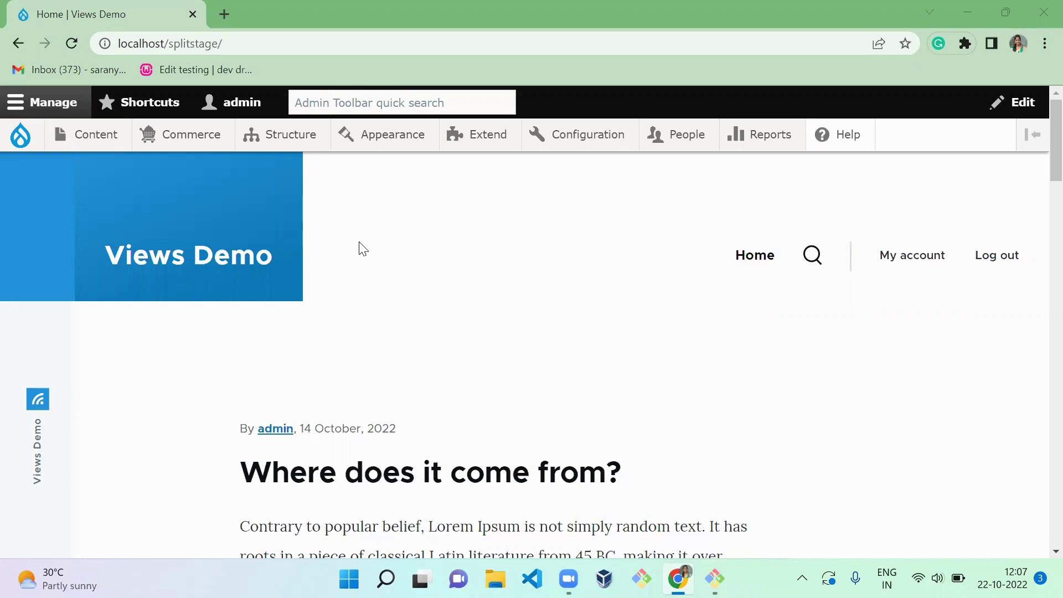
- Start a new Clothes product titled 'Personalised T-shirt'
{"action": "mouse_move", "coordinate": [194, 133]}
{"action": "left_click", "coordinate": [207, 244]}
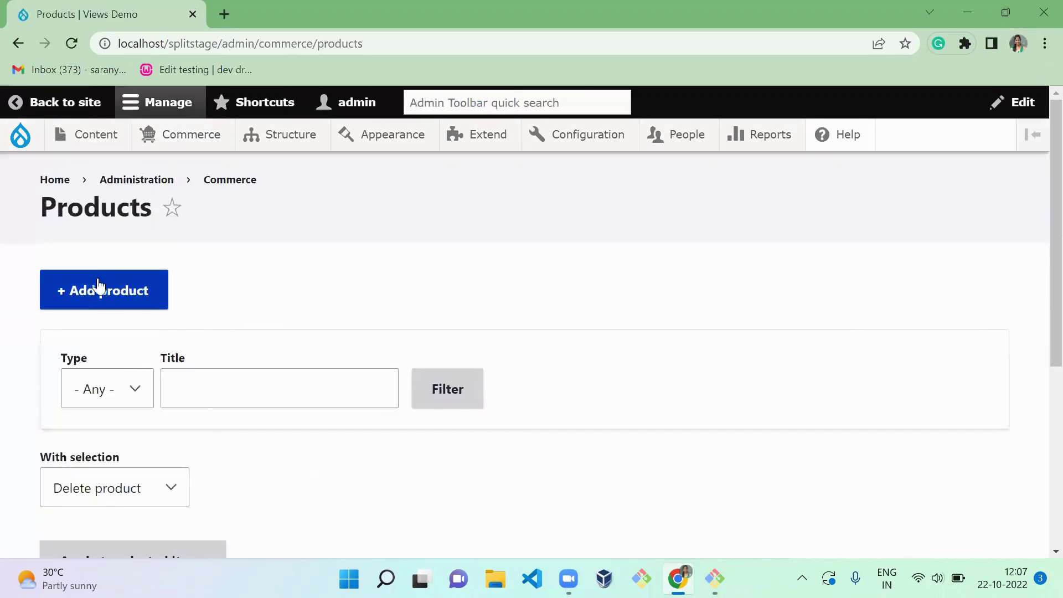
{"action": "left_click", "coordinate": [100, 293]}
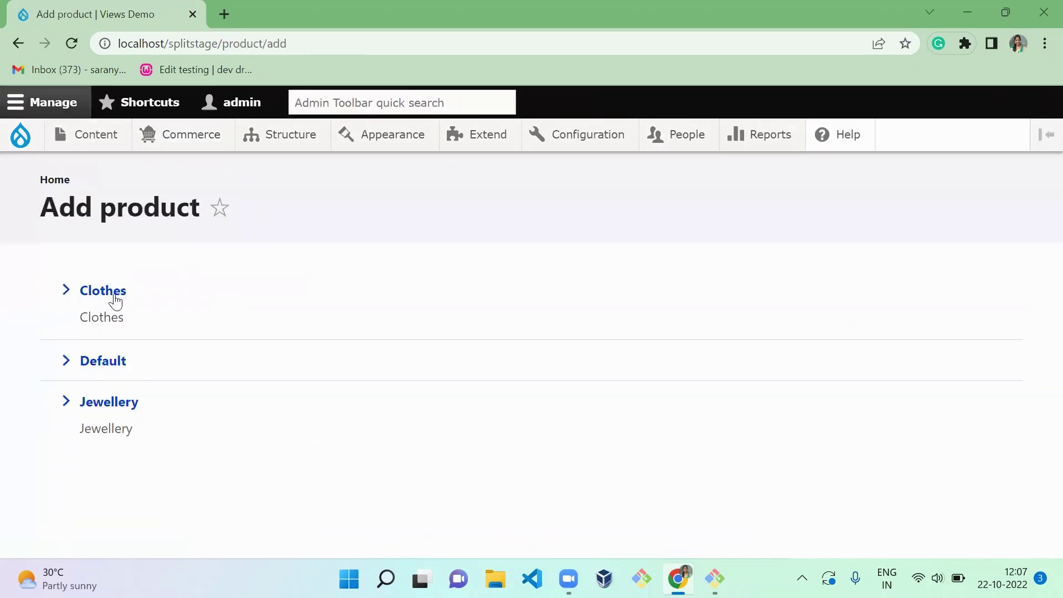
{"action": "left_click", "coordinate": [115, 302]}
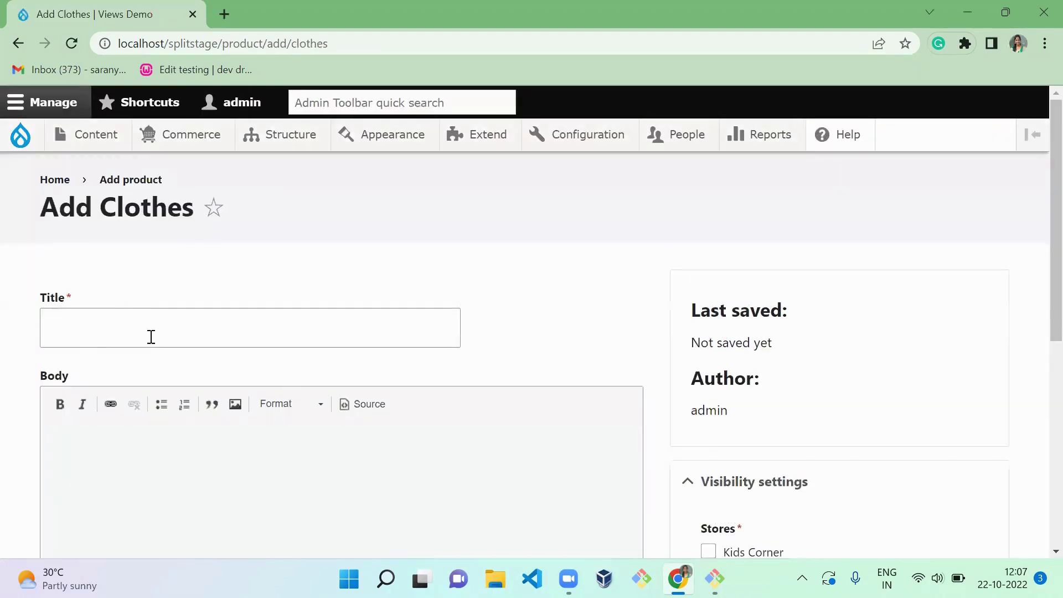
{"action": "left_click", "coordinate": [151, 337]}
{"action": "type", "text": "Personalised T-shirt"}
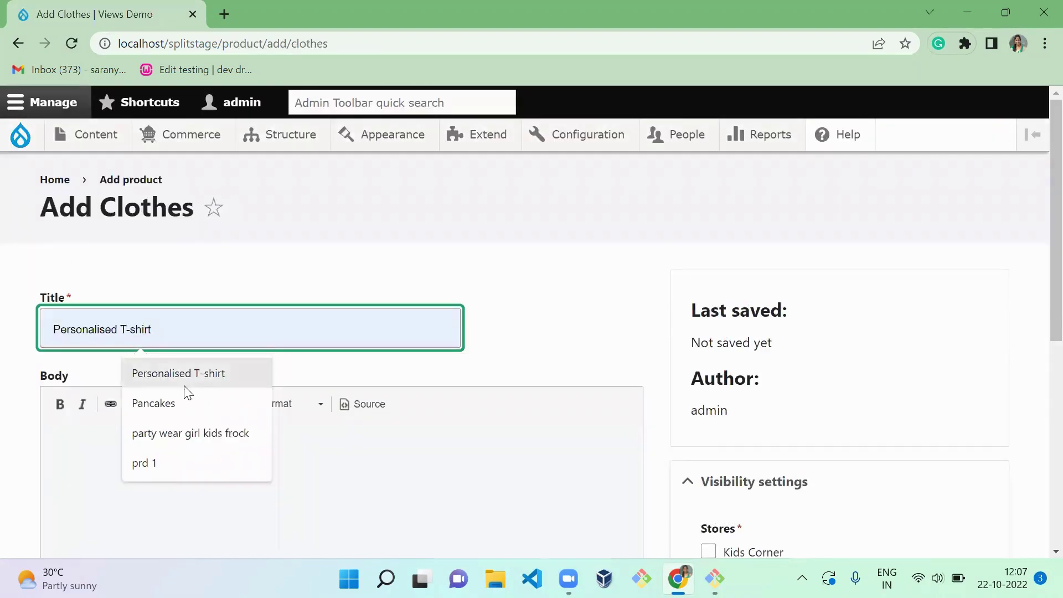
{"action": "left_click", "coordinate": [186, 385]}
- Fill the product body by copying the title and pasting it twice
{"action": "left_click", "coordinate": [145, 501]}
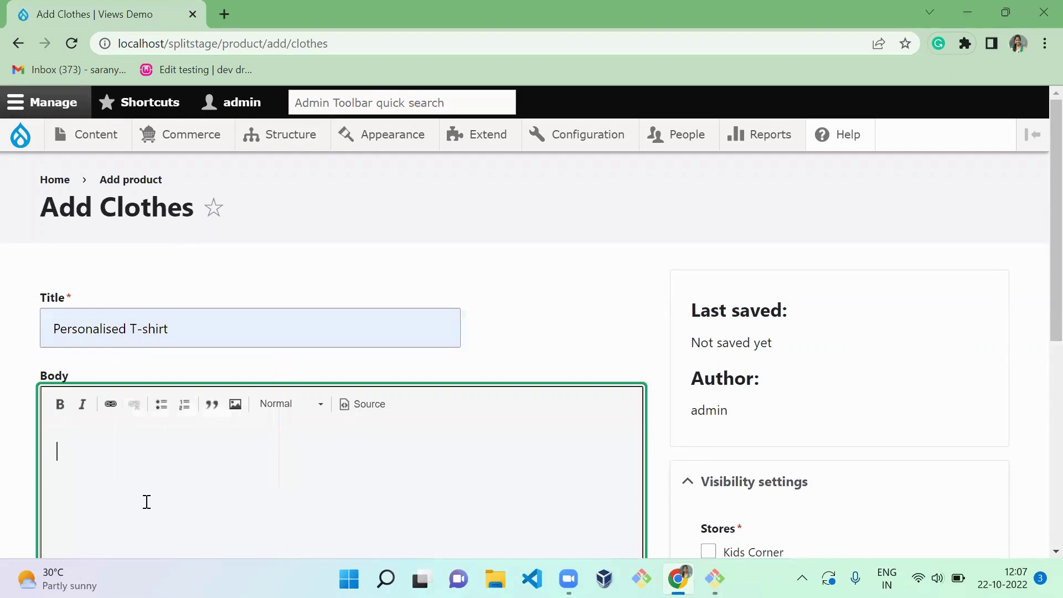
{"action": "triple_click", "coordinate": [186, 332]}
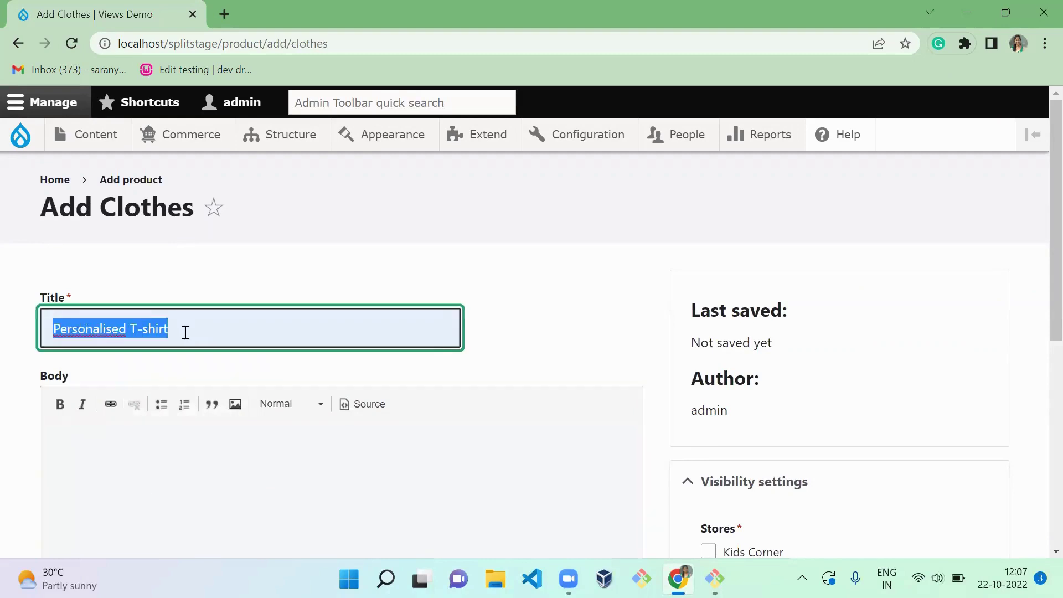
{"action": "key", "text": "ctrl+c"}
{"action": "left_click", "coordinate": [157, 519]}
{"action": "key", "text": "ctrl+v"}
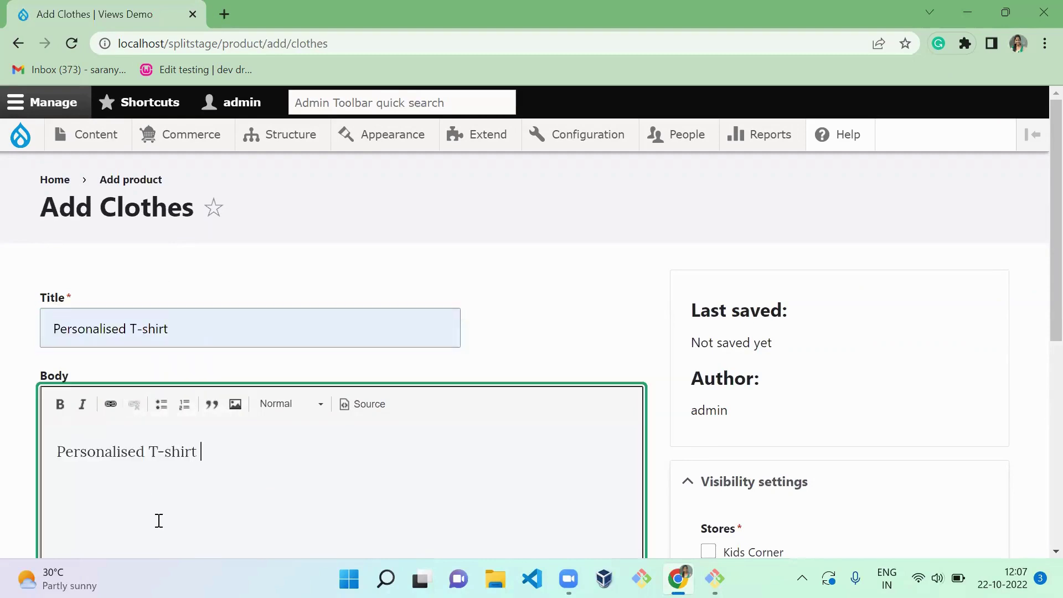
{"action": "key", "text": "ctrl+v"}
{"action": "key", "text": "ctrl+v"}
{"action": "key", "text": "ctrl+v"}
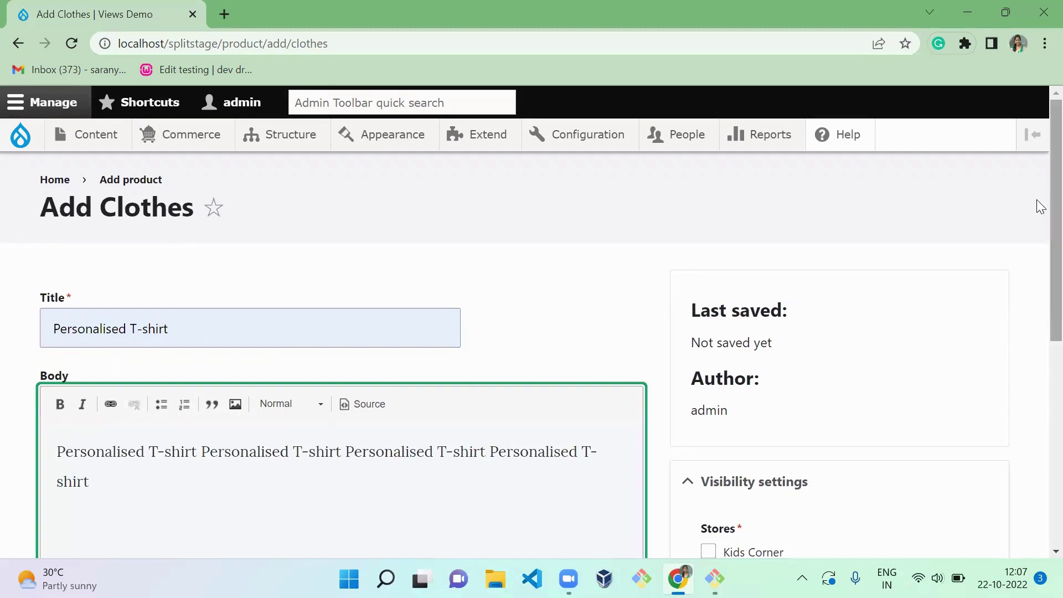
- Set the fabric to Rayon, assign the Family shopping store, and save to continue to variations
{"action": "scroll", "coordinate": [1040, 311], "scroll_direction": "down", "scroll_amount": 6}
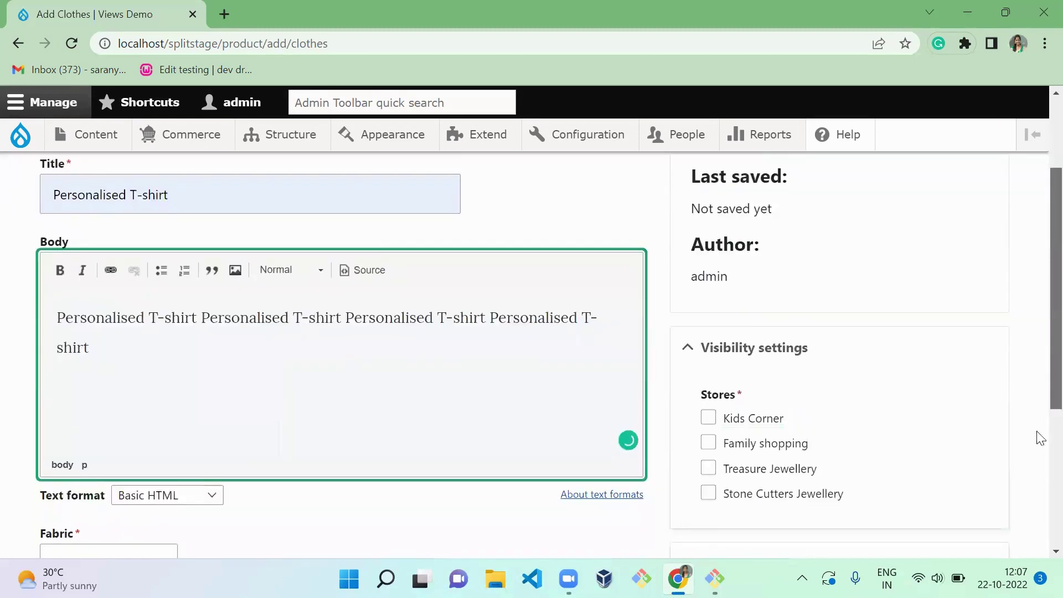
{"action": "left_click", "coordinate": [128, 349]}
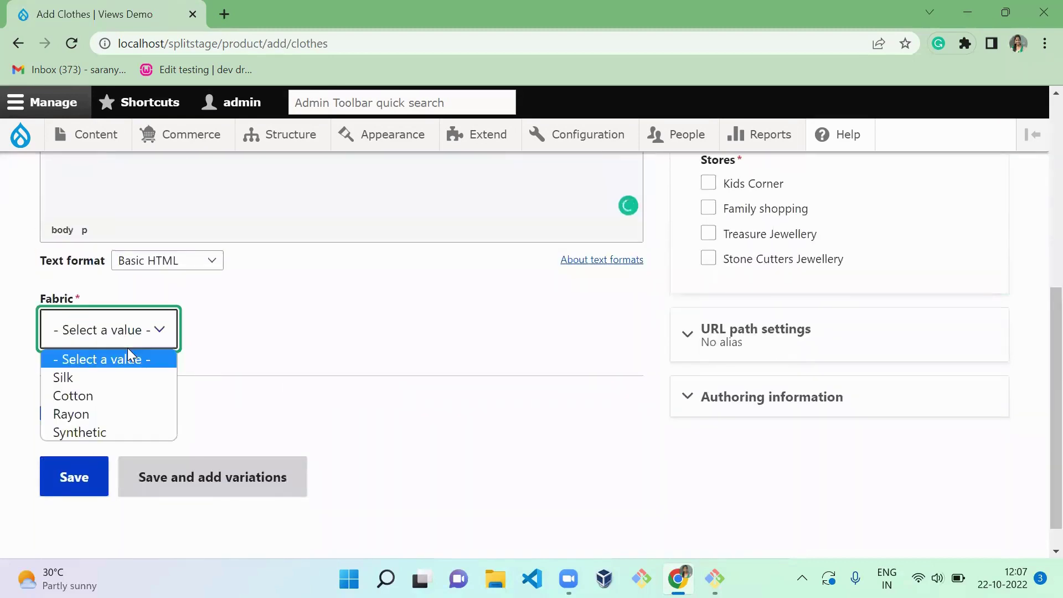
{"action": "left_click", "coordinate": [118, 413]}
{"action": "left_click", "coordinate": [423, 348]}
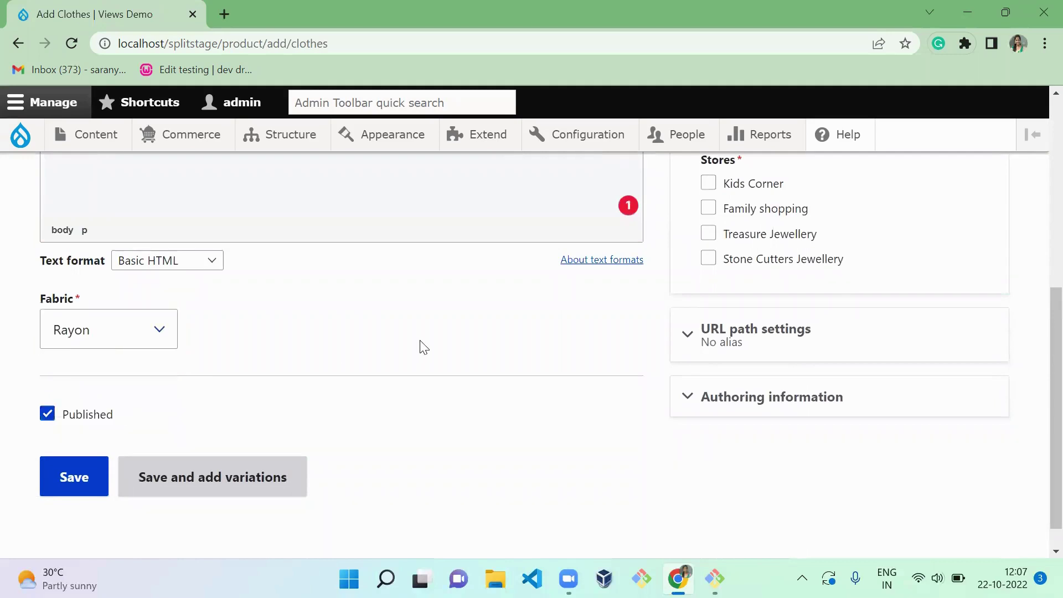
{"action": "left_click", "coordinate": [751, 216]}
{"action": "left_click", "coordinate": [256, 478]}
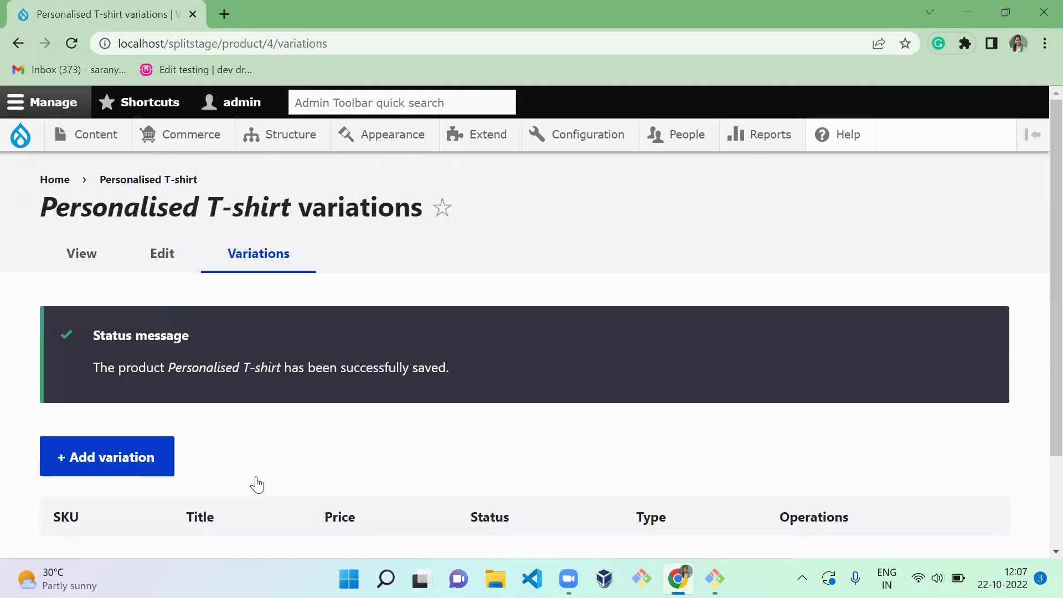
- Begin a new variation for Personalised T-shirt and review the colour choices without picking one
{"action": "left_click", "coordinate": [134, 470]}
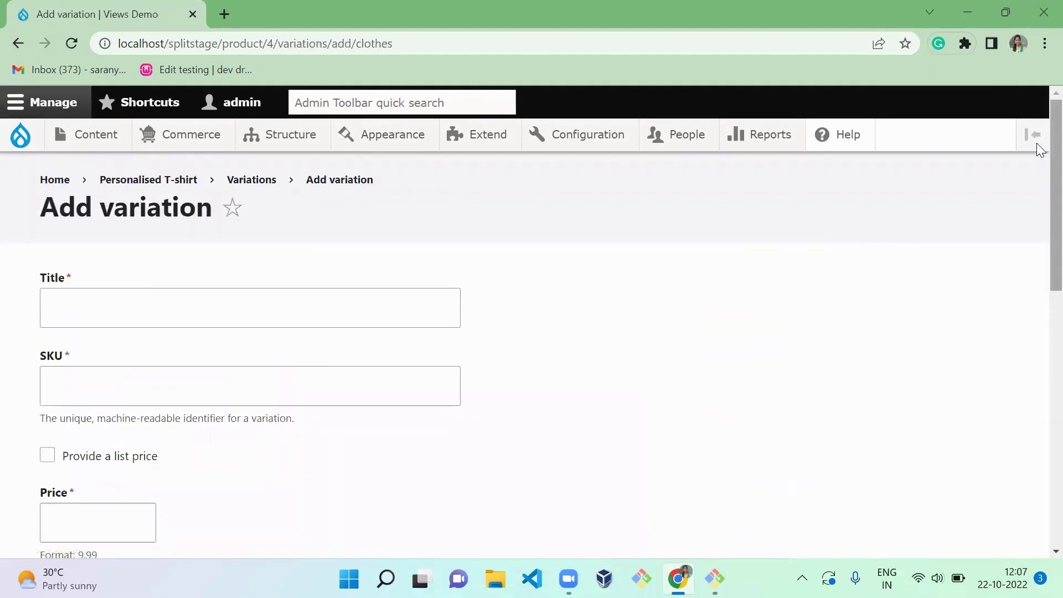
{"action": "scroll", "coordinate": [1037, 333], "scroll_direction": "down", "scroll_amount": 8}
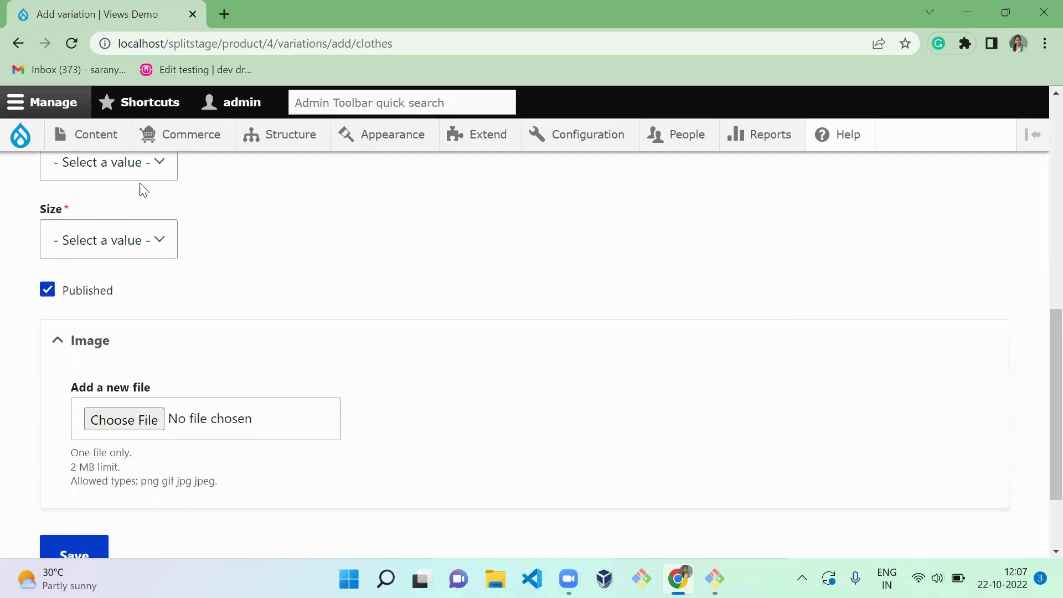
{"action": "left_click", "coordinate": [148, 174]}
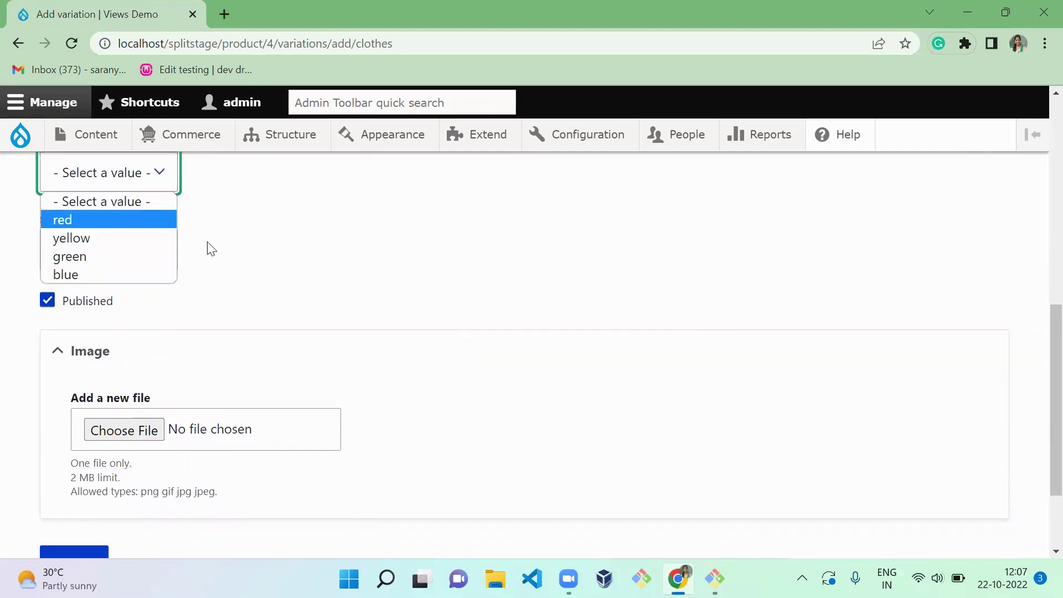
{"action": "left_click", "coordinate": [286, 242]}
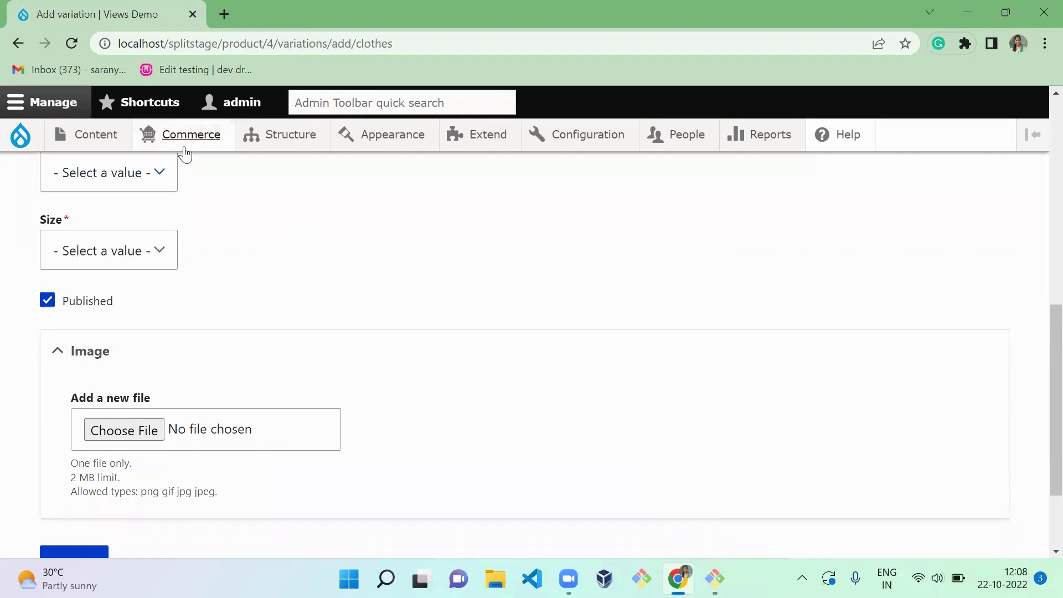
- Open the color attribute in a new tab and start a new value named 'White'
{"action": "mouse_move", "coordinate": [177, 135]}
{"action": "mouse_move", "coordinate": [244, 202]}
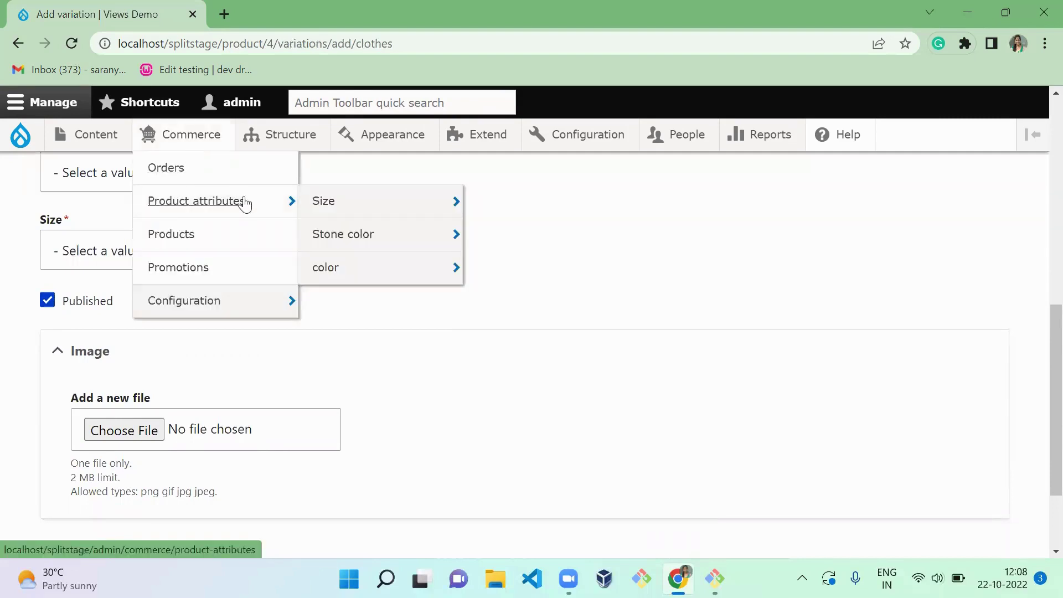
{"action": "middle_click", "coordinate": [351, 267]}
{"action": "left_click", "coordinate": [249, 15]}
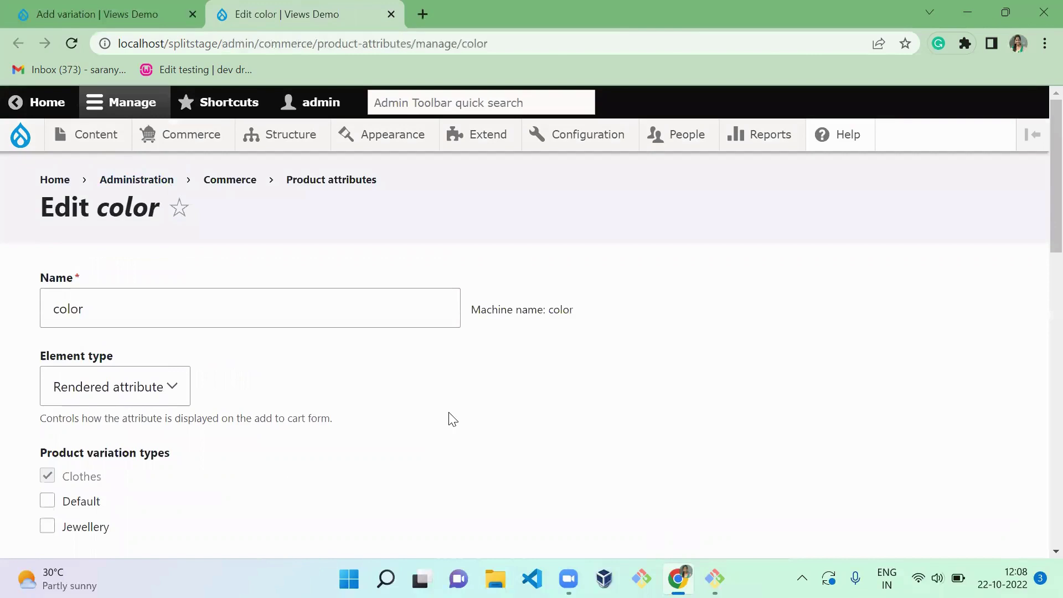
{"action": "scroll", "coordinate": [1037, 420], "scroll_direction": "down", "scroll_amount": 15}
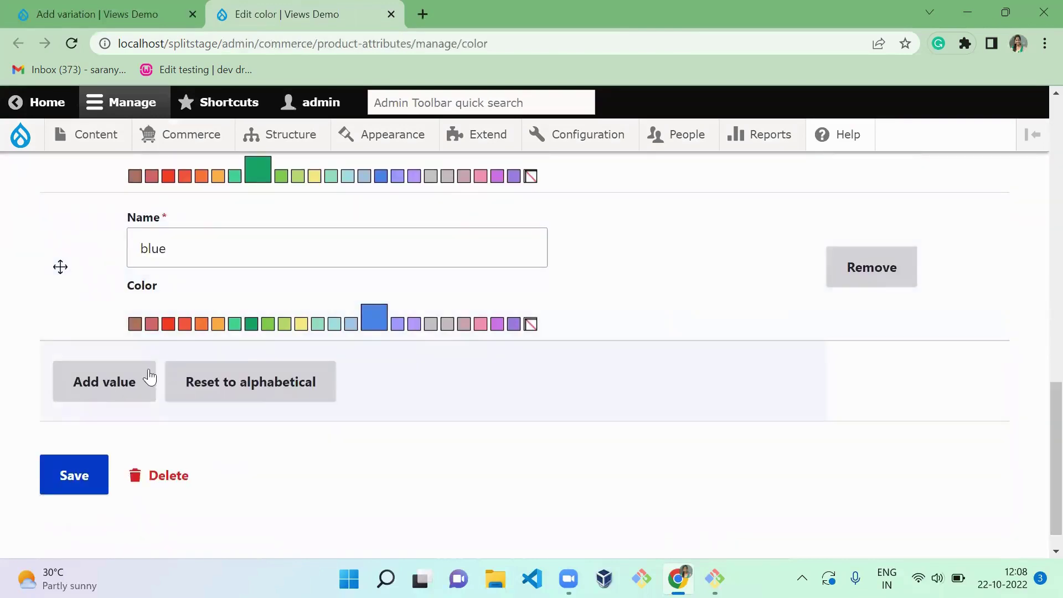
{"action": "left_click", "coordinate": [101, 387]}
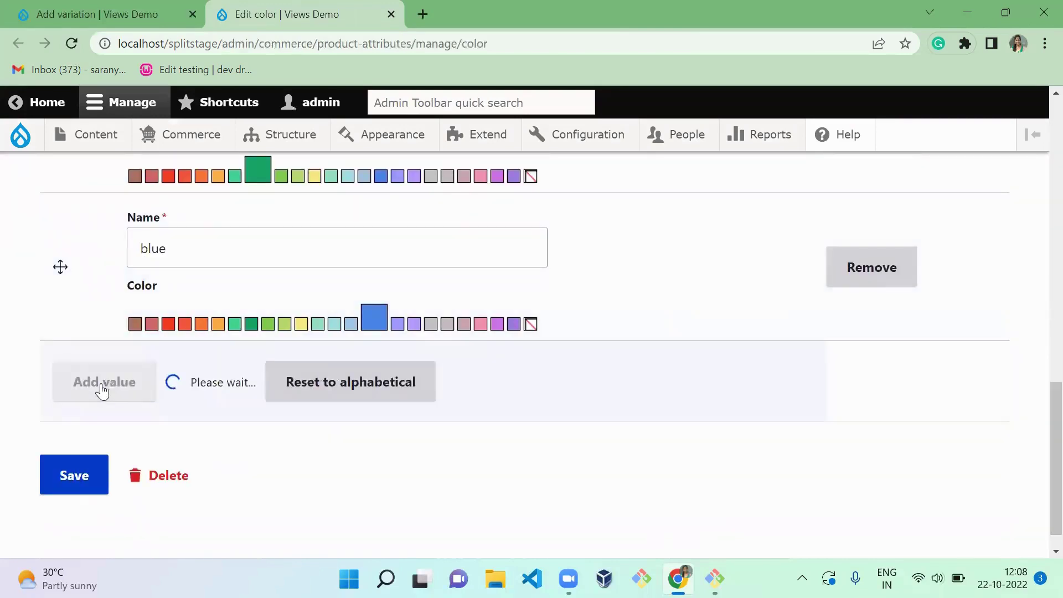
{"action": "left_click", "coordinate": [264, 264]}
{"action": "type", "text": "White"}
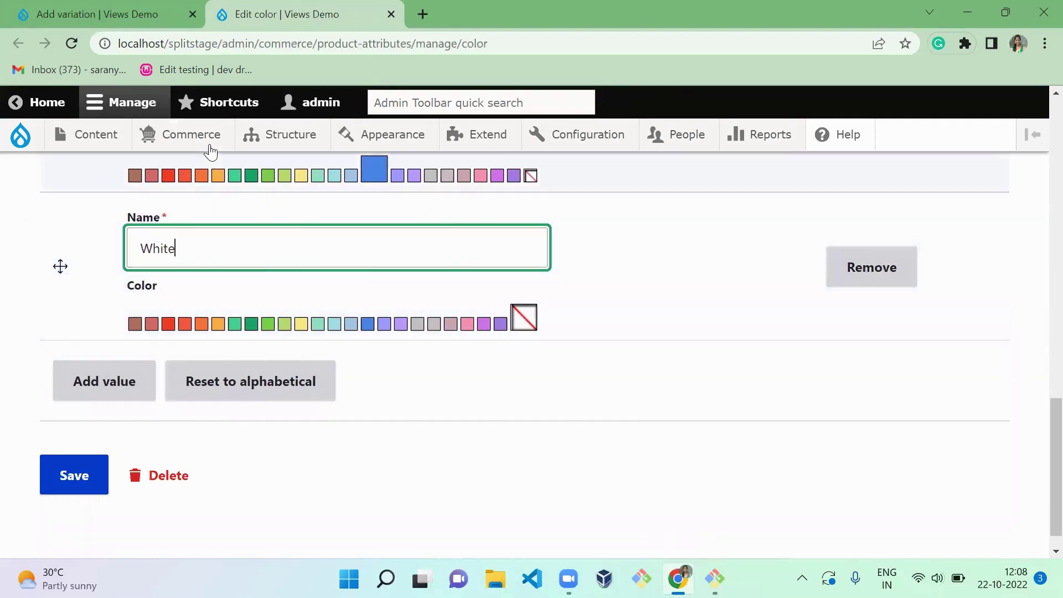
- Append #ffffff to the Color boxes widget's default colours and save the color form display
{"action": "mouse_move", "coordinate": [208, 146]}
{"action": "mouse_move", "coordinate": [230, 209]}
{"action": "mouse_move", "coordinate": [351, 273]}
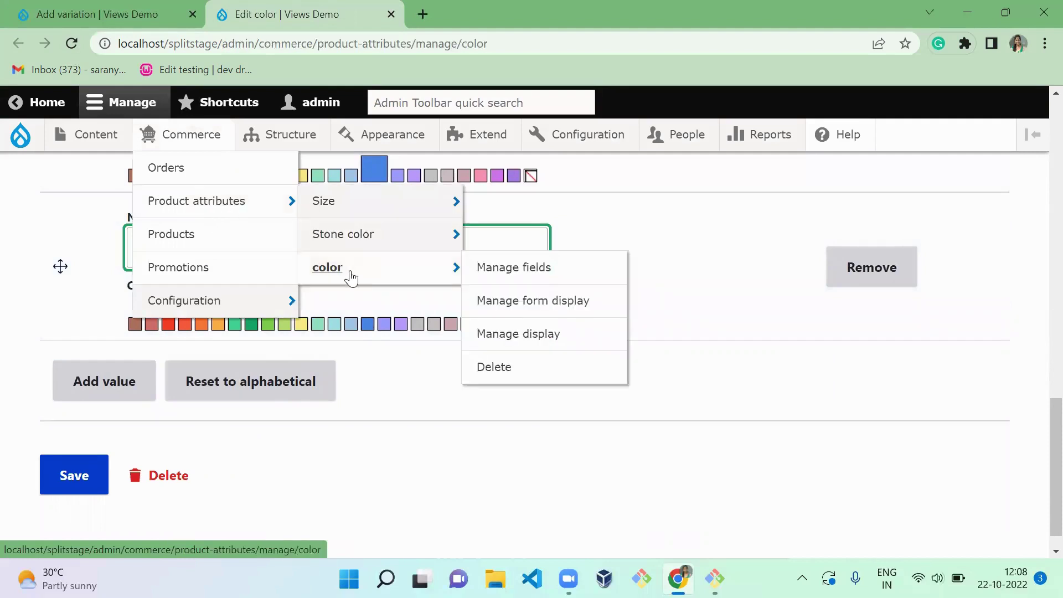
{"action": "left_click", "coordinate": [483, 307]}
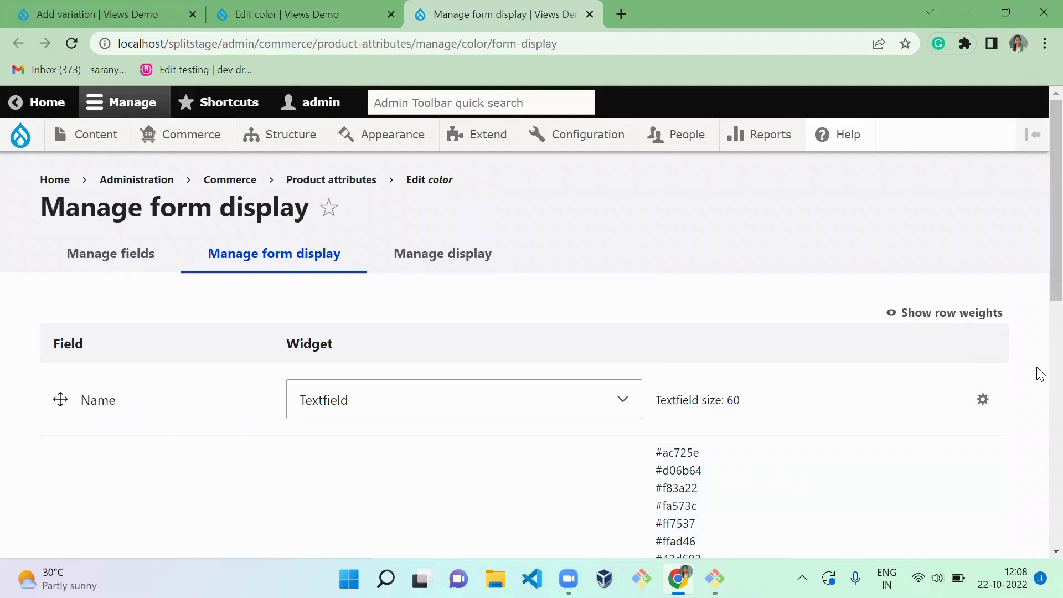
{"action": "scroll", "coordinate": [1038, 373], "scroll_direction": "down", "scroll_amount": 8}
{"action": "left_click", "coordinate": [983, 235]}
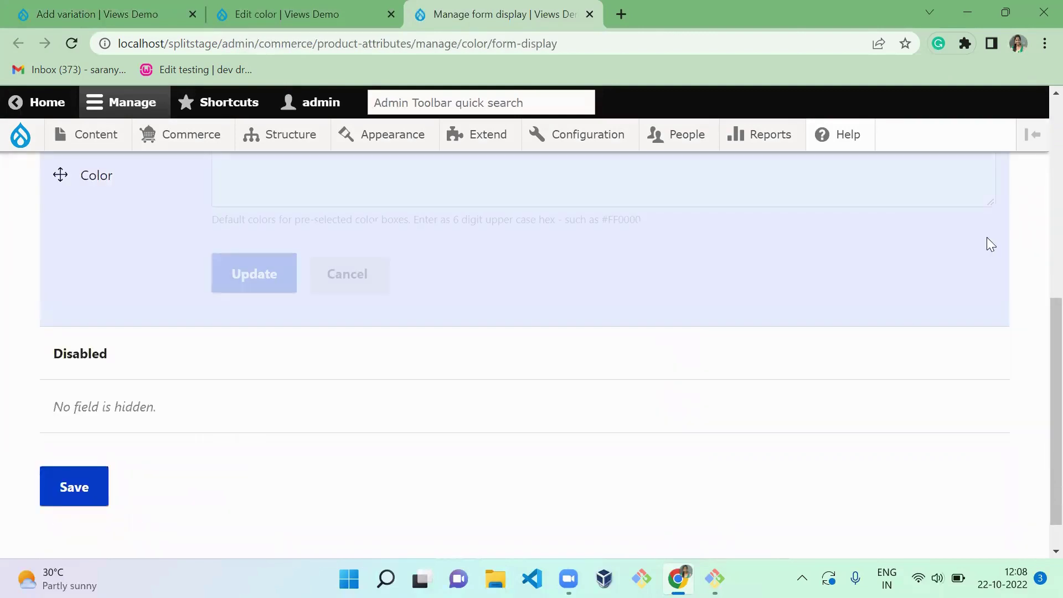
{"action": "left_click", "coordinate": [680, 204]}
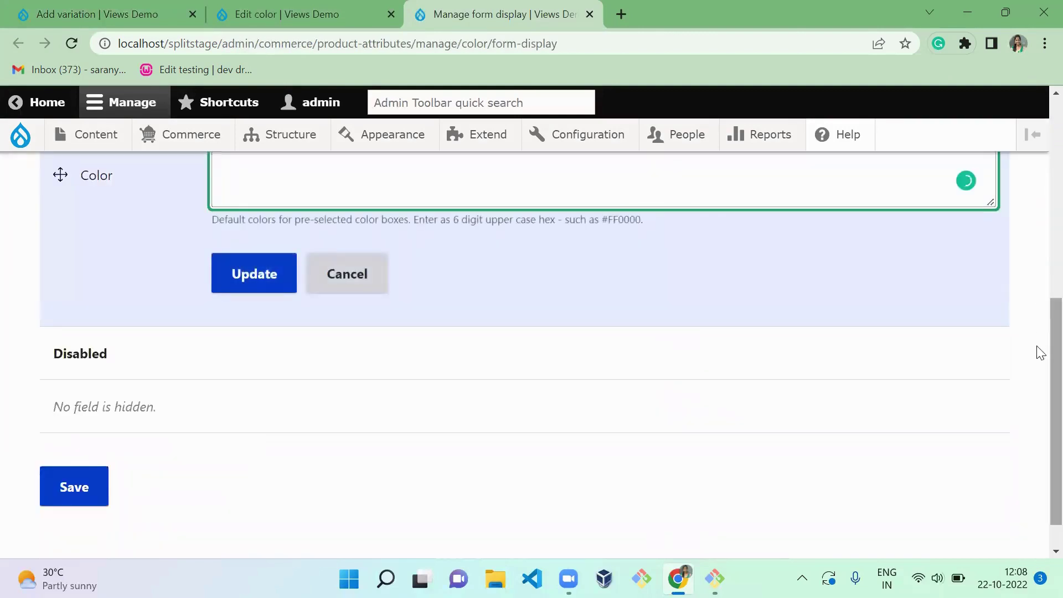
{"action": "scroll", "coordinate": [1037, 328], "scroll_direction": "up", "scroll_amount": 1}
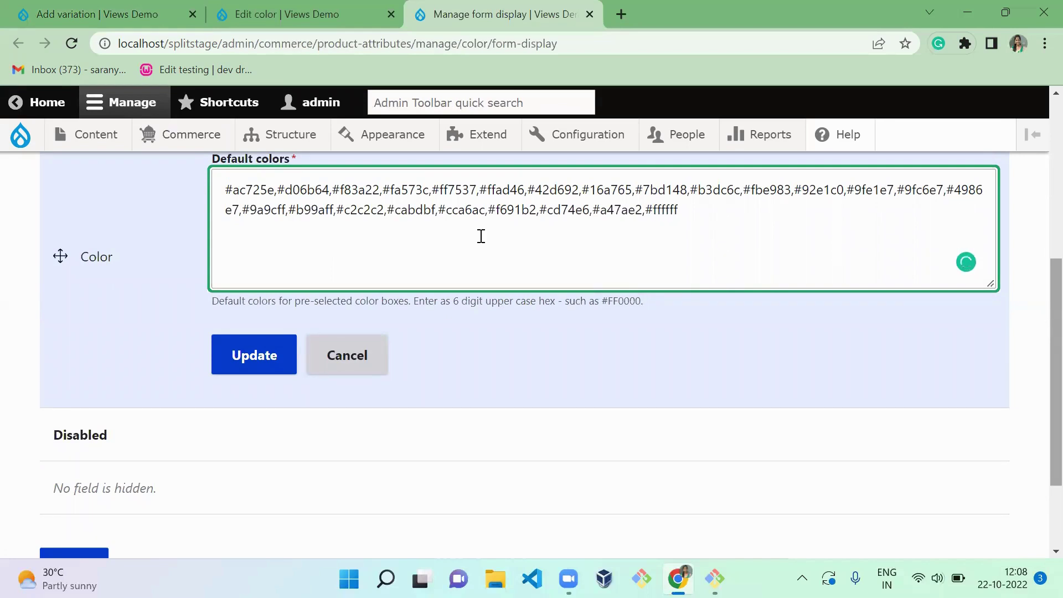
{"action": "left_click", "coordinate": [247, 363]}
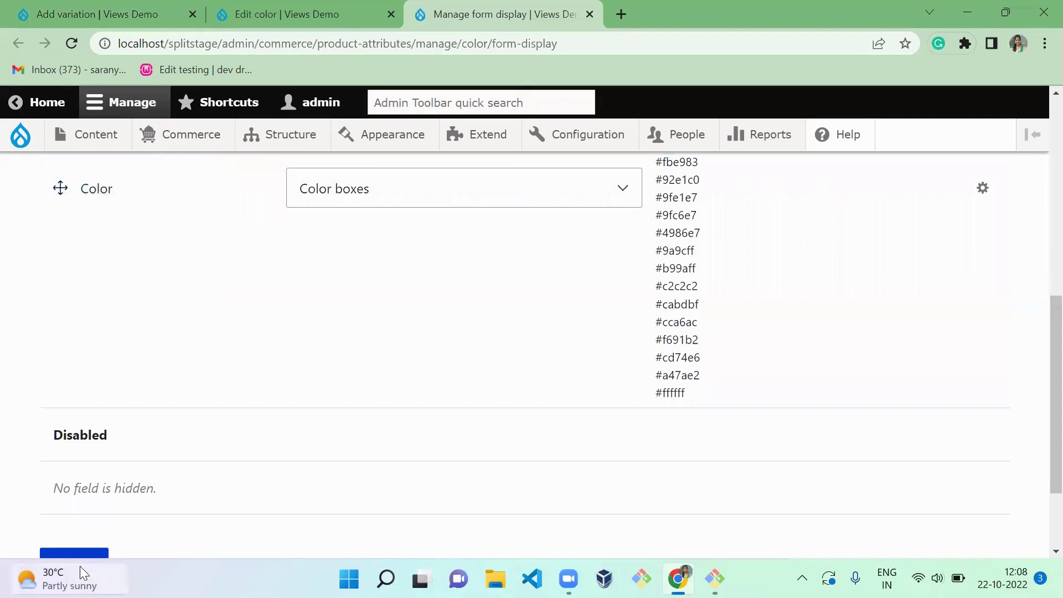
{"action": "left_click", "coordinate": [87, 554]}
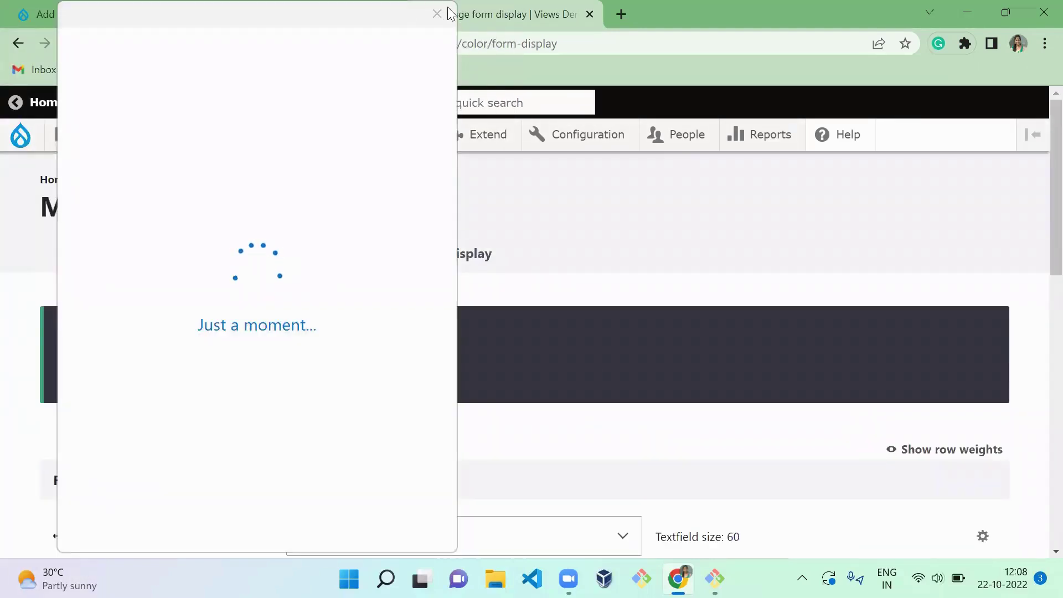
{"action": "left_click", "coordinate": [449, 12]}
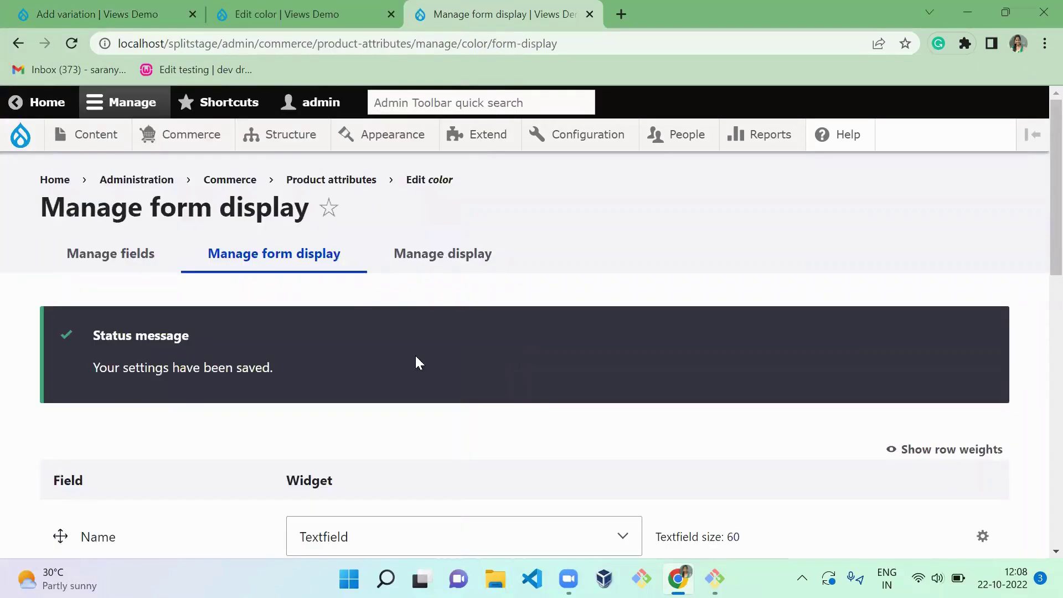
- Add a 'White' value with the white swatch to the color attribute and save it
{"action": "left_click", "coordinate": [257, 11]}
{"action": "scroll", "coordinate": [399, 382], "scroll_direction": "down", "scroll_amount": 1}
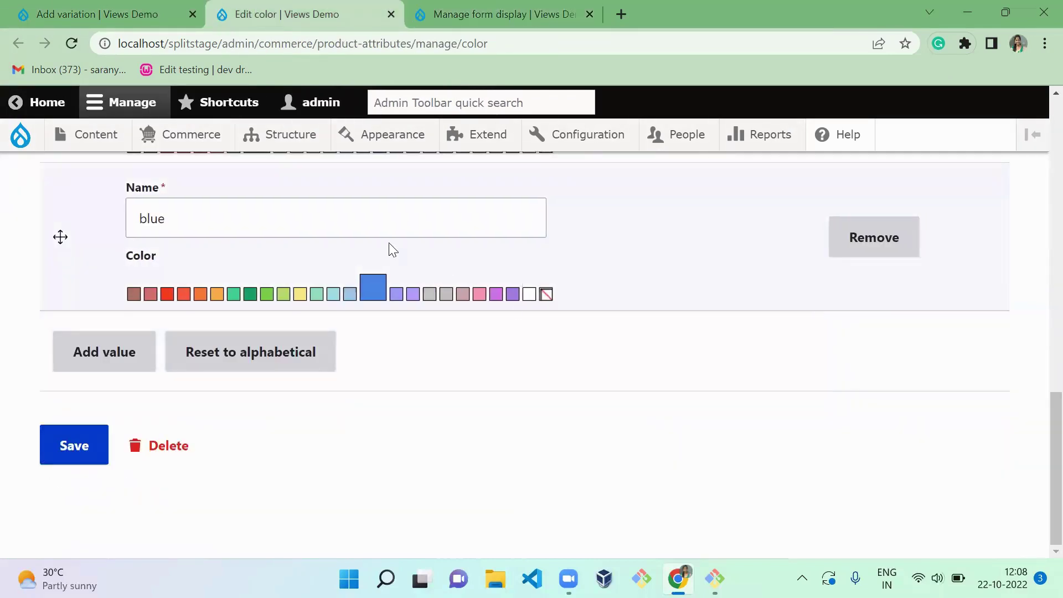
{"action": "left_click", "coordinate": [132, 369]}
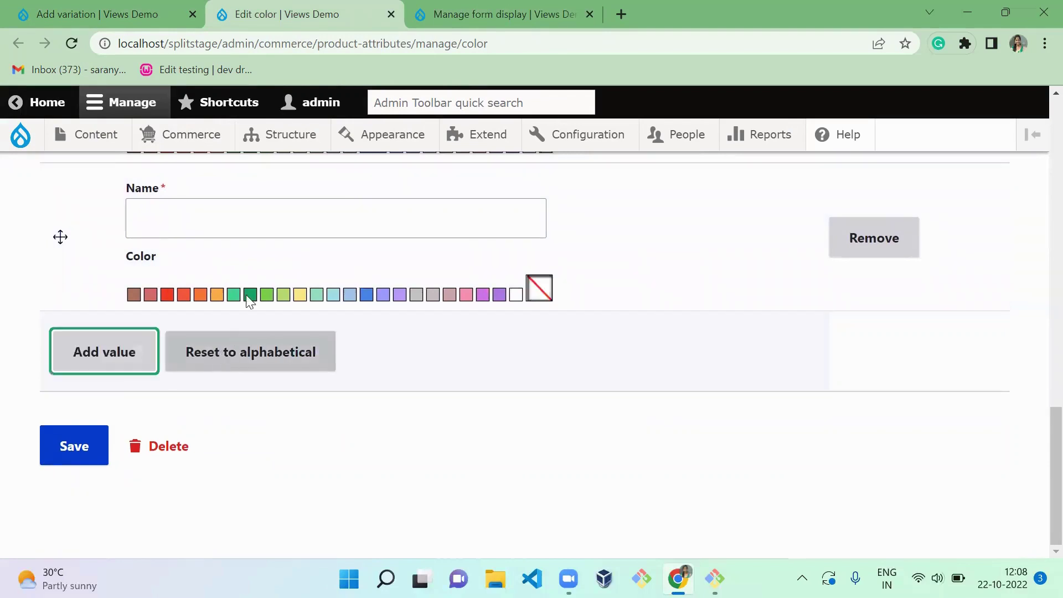
{"action": "left_click", "coordinate": [216, 229]}
{"action": "type", "text": "White"}
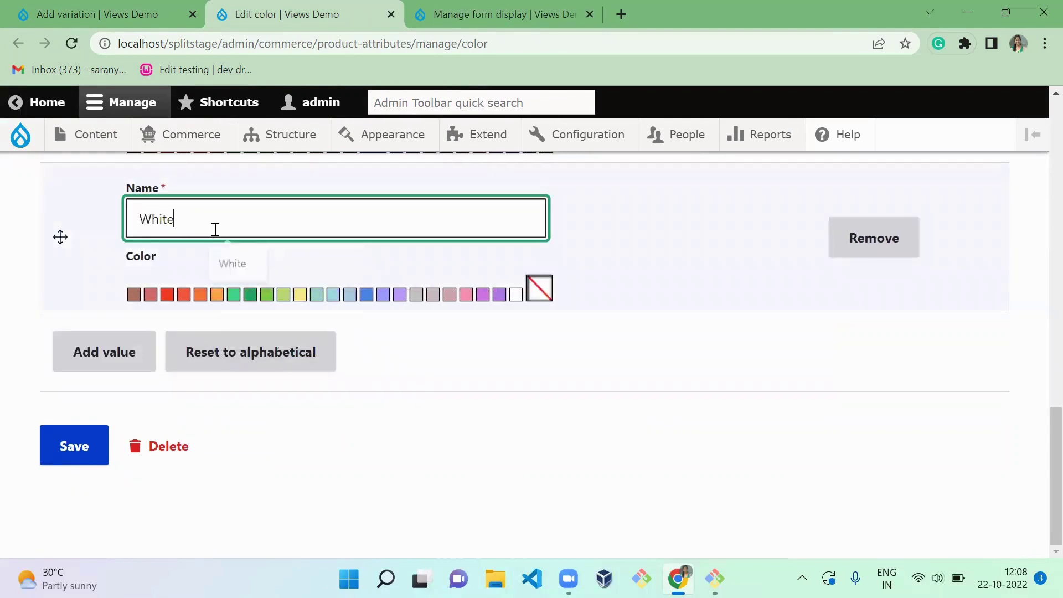
{"action": "left_click", "coordinate": [518, 294]}
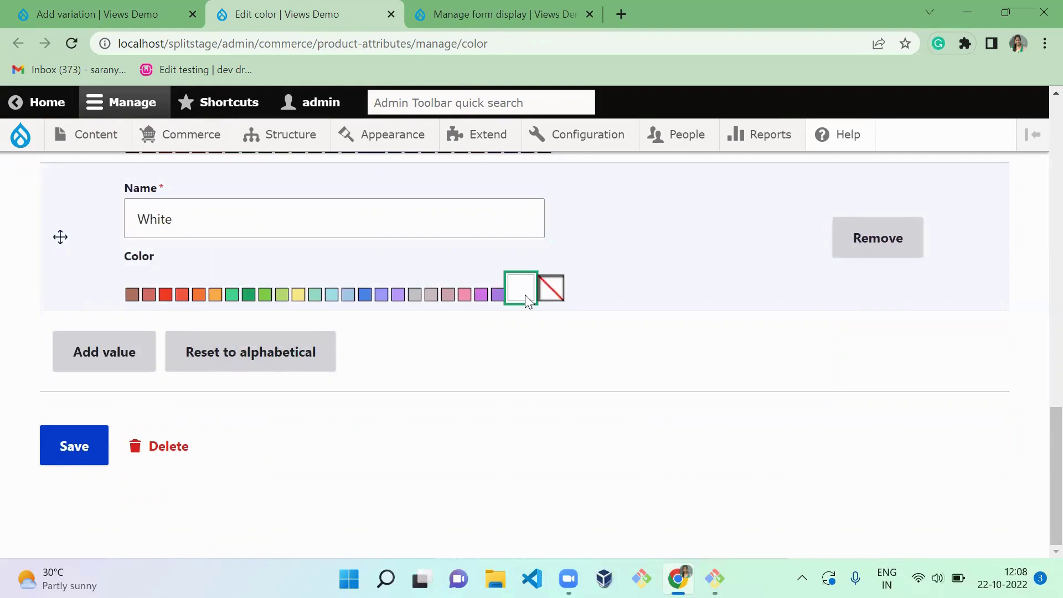
{"action": "left_click", "coordinate": [65, 464]}
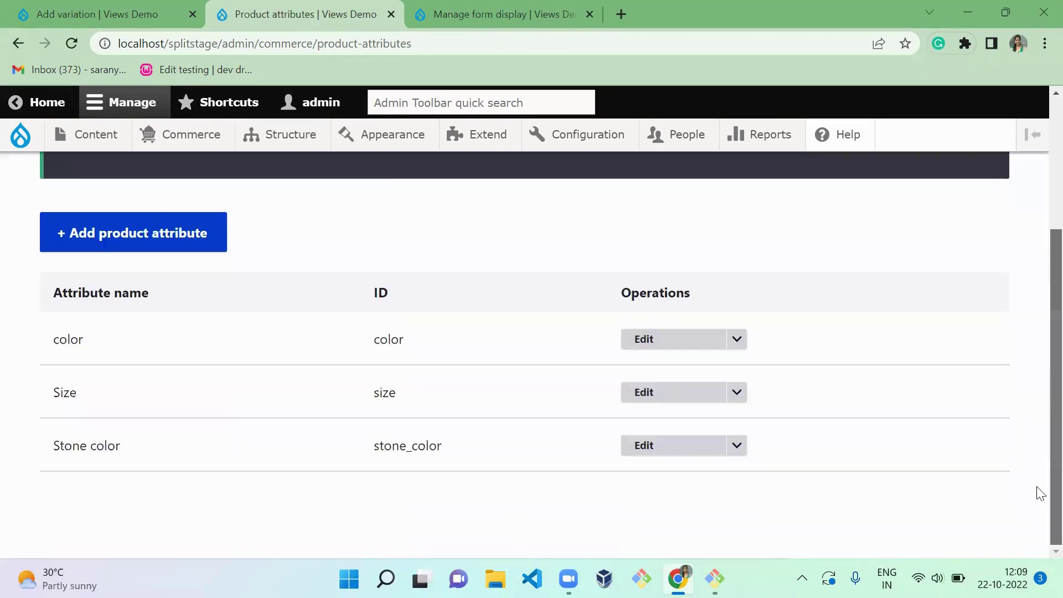
- Reload the variation form and enter title 'White', SKU FS123 and price 899
{"action": "left_click", "coordinate": [47, 8]}
{"action": "key", "text": "F5"}
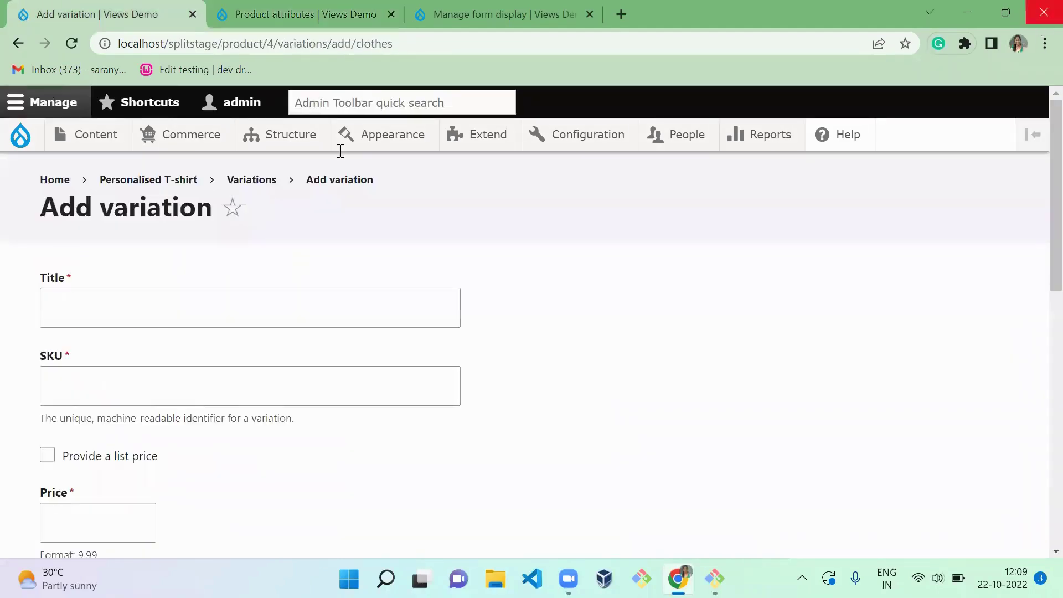
{"action": "left_click", "coordinate": [212, 306]}
{"action": "type", "text": "Whit"}
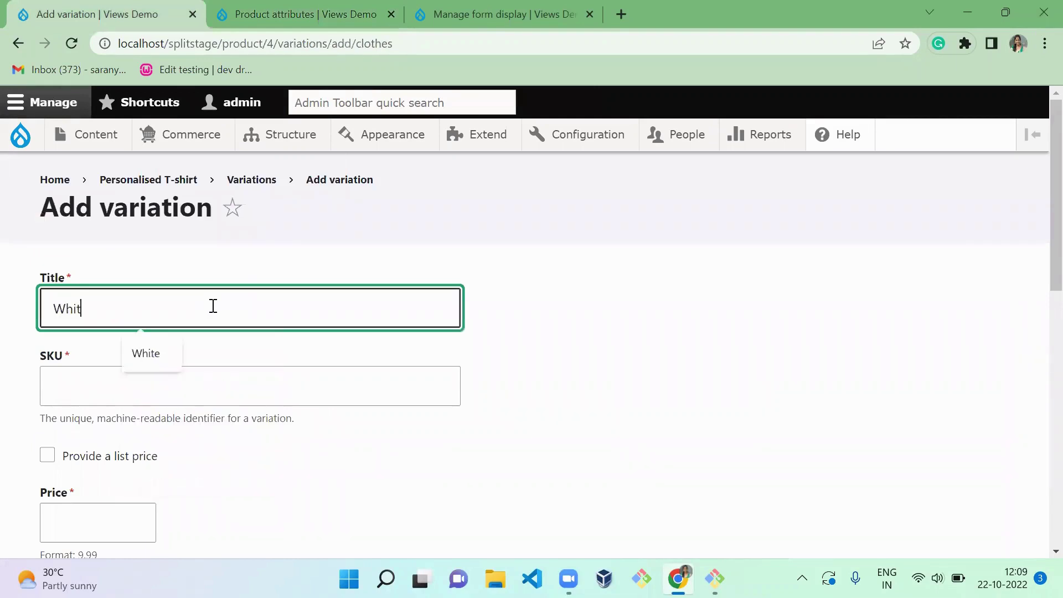
{"action": "type", "text": "e"}
{"action": "left_click", "coordinate": [225, 394]}
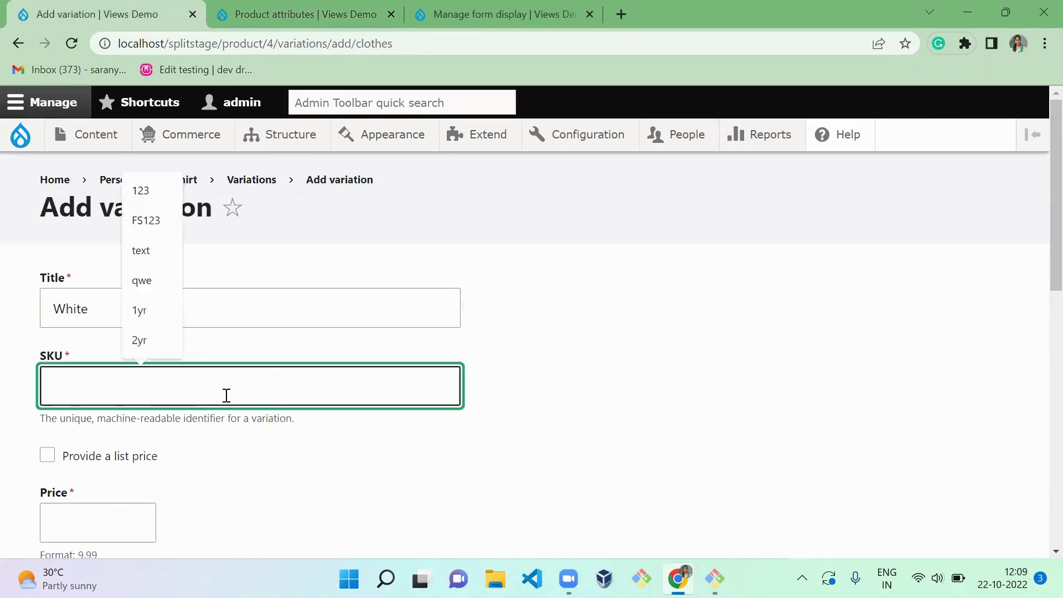
{"action": "type", "text": "FS123"}
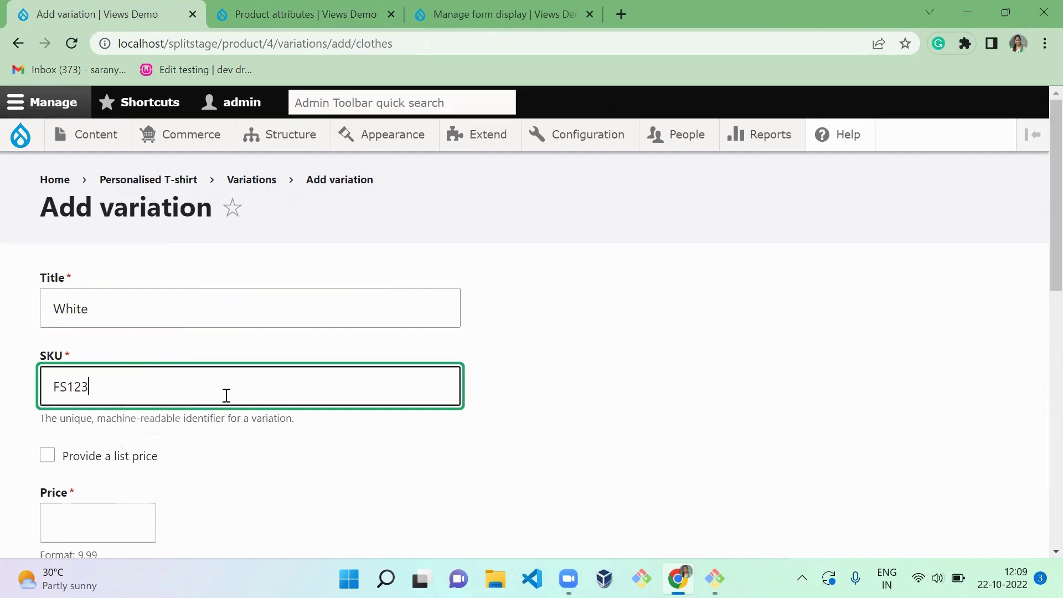
{"action": "left_click", "coordinate": [337, 547]}
{"action": "scroll", "coordinate": [337, 547], "scroll_direction": "down", "scroll_amount": 4}
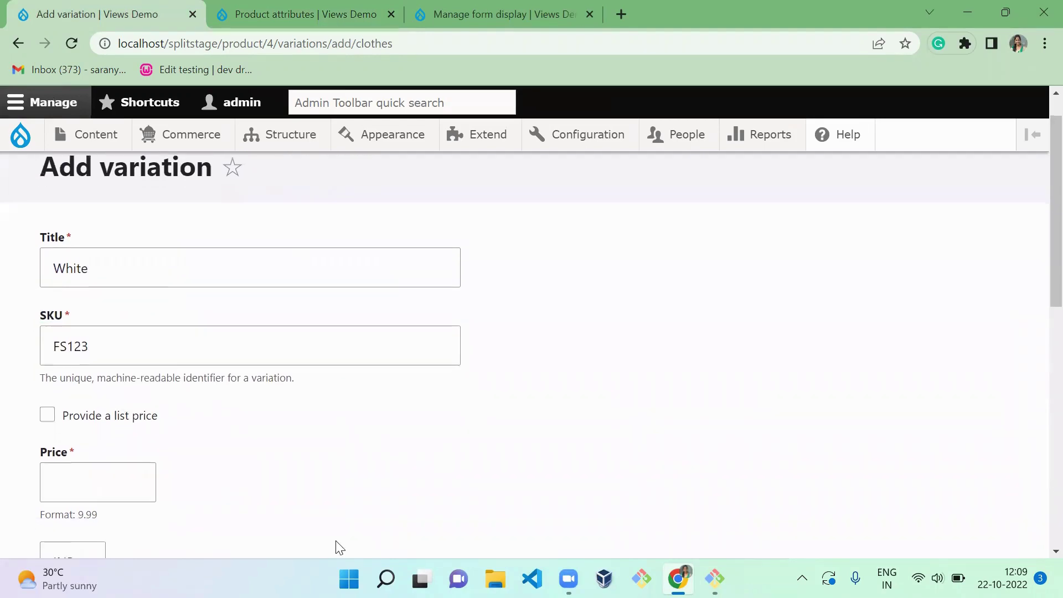
{"action": "left_click", "coordinate": [118, 284]}
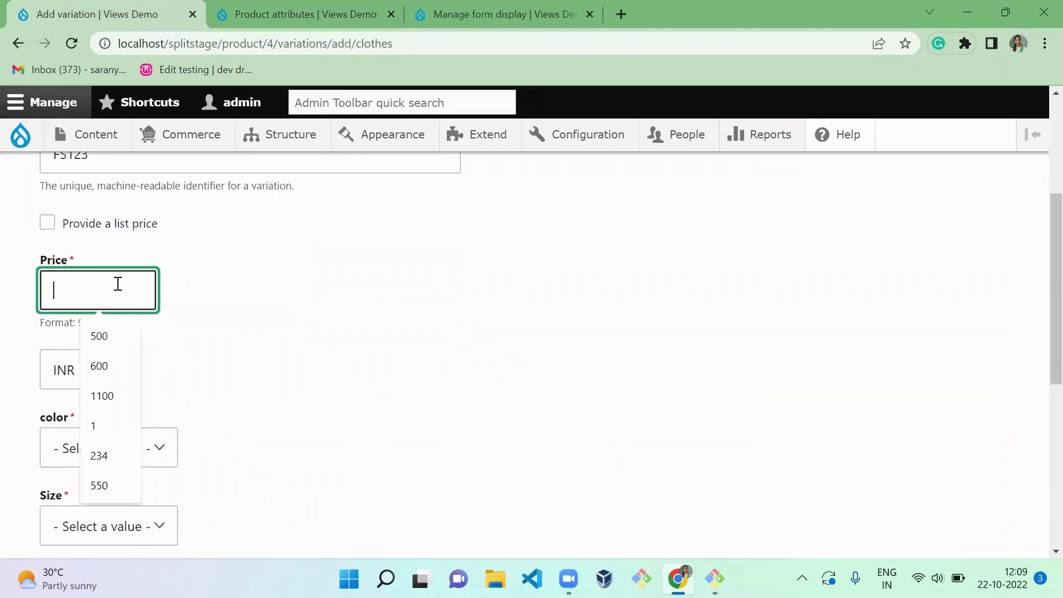
{"action": "type", "text": "899"}
- Set the variation colour to White and size to Medium
{"action": "left_click", "coordinate": [123, 446]}
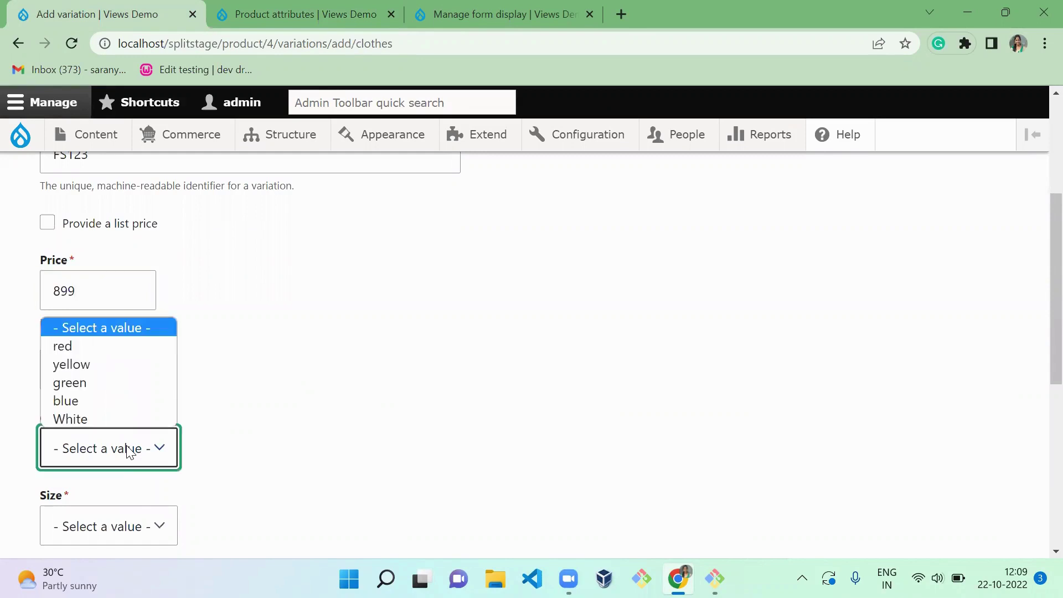
{"action": "left_click", "coordinate": [123, 416]}
{"action": "left_click", "coordinate": [280, 437]}
{"action": "scroll", "coordinate": [280, 436], "scroll_direction": "down", "scroll_amount": 4}
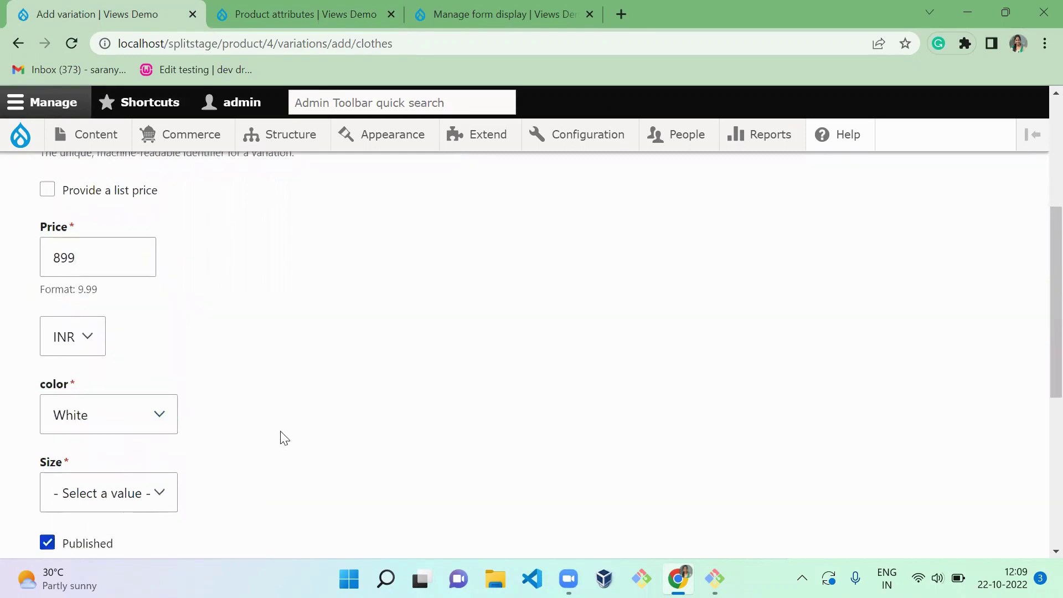
{"action": "left_click", "coordinate": [142, 303]}
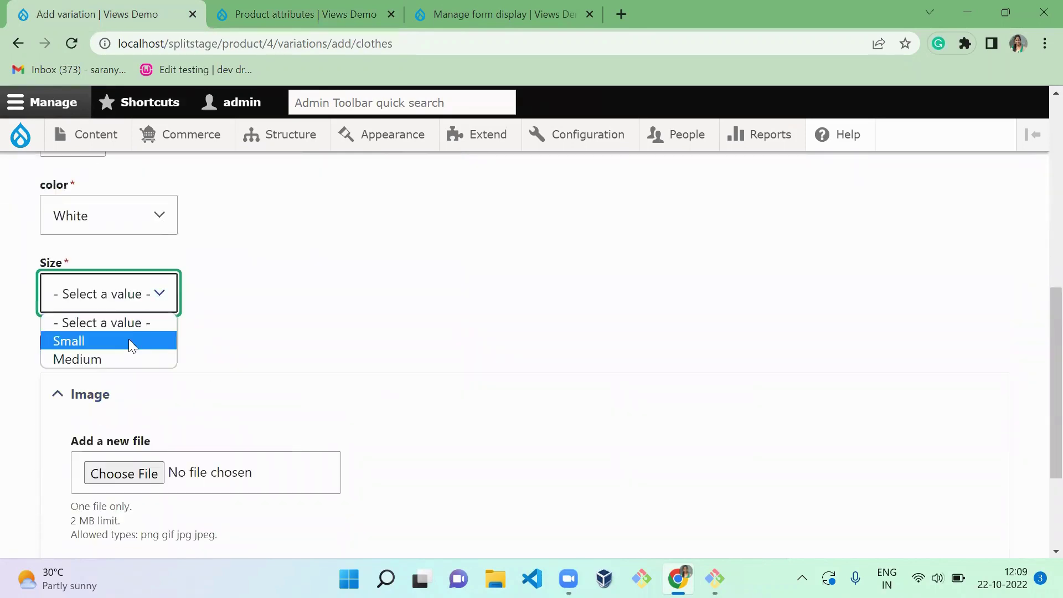
{"action": "left_click", "coordinate": [134, 352]}
- Upload the tshirt image with alternative text and save the White variation
{"action": "left_click", "coordinate": [191, 480]}
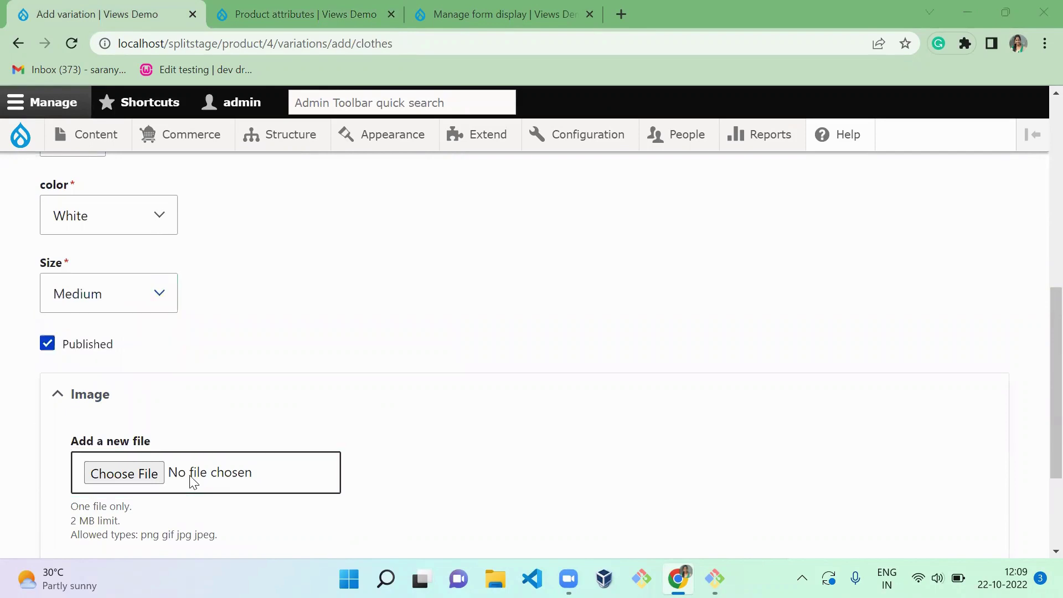
{"action": "left_click", "coordinate": [561, 414]}
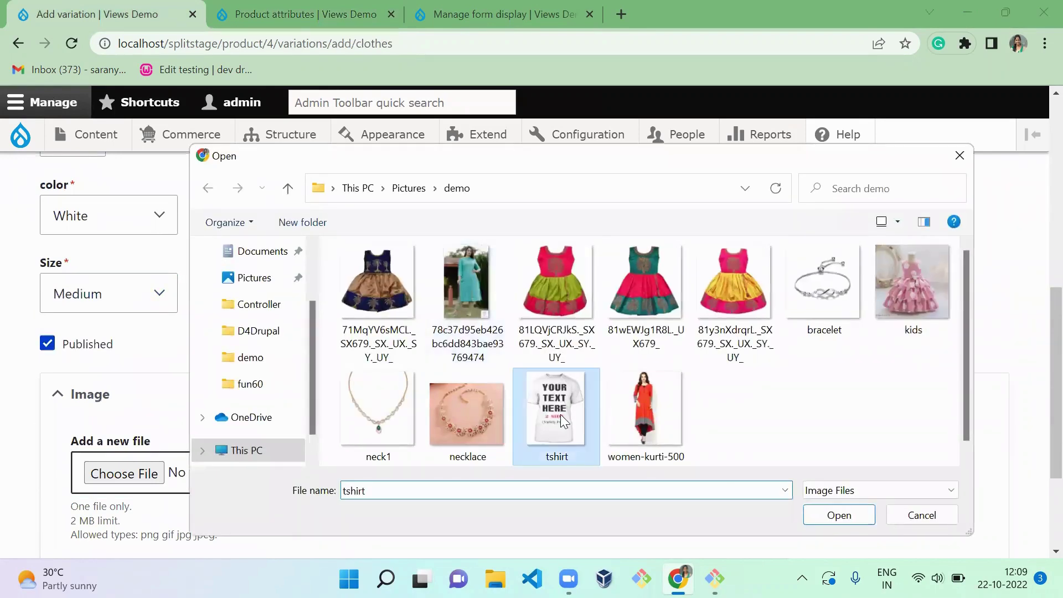
{"action": "left_click", "coordinate": [833, 515]}
{"action": "left_click", "coordinate": [390, 524]}
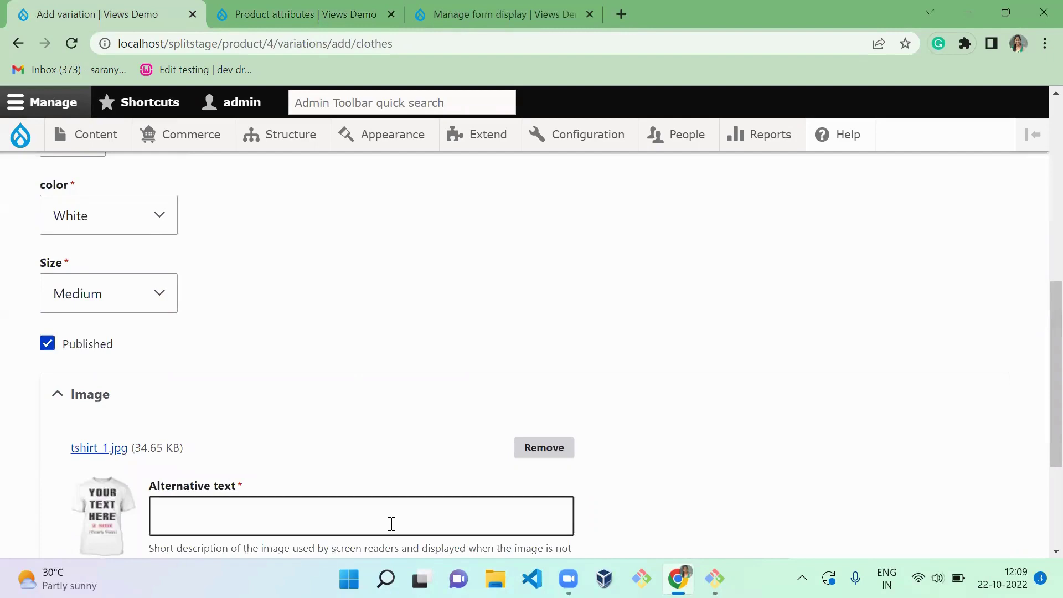
{"action": "type", "text": "Alt text"}
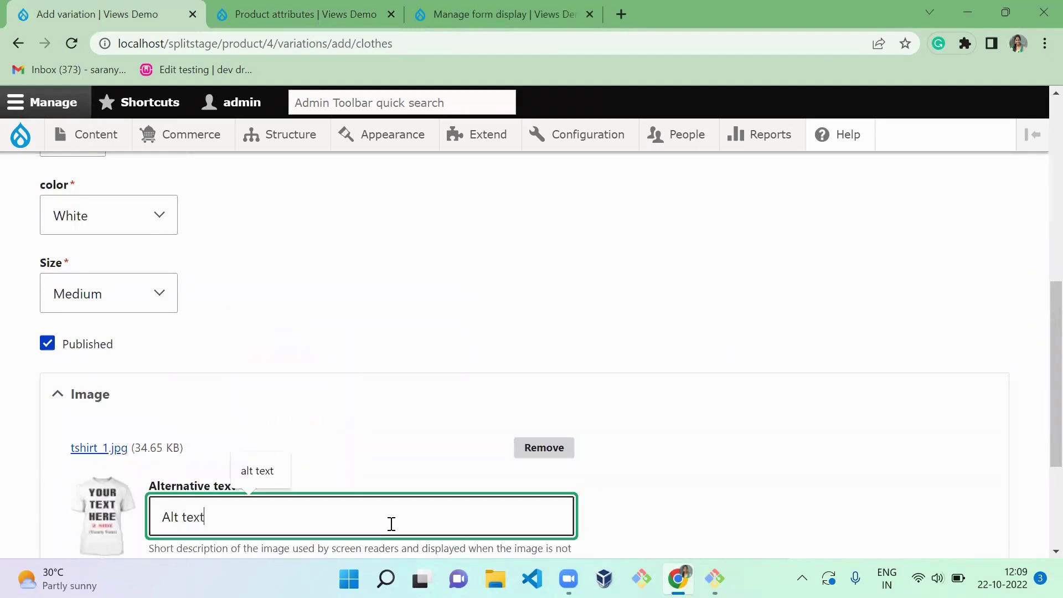
{"action": "scroll", "coordinate": [1037, 327], "scroll_direction": "down", "scroll_amount": 3}
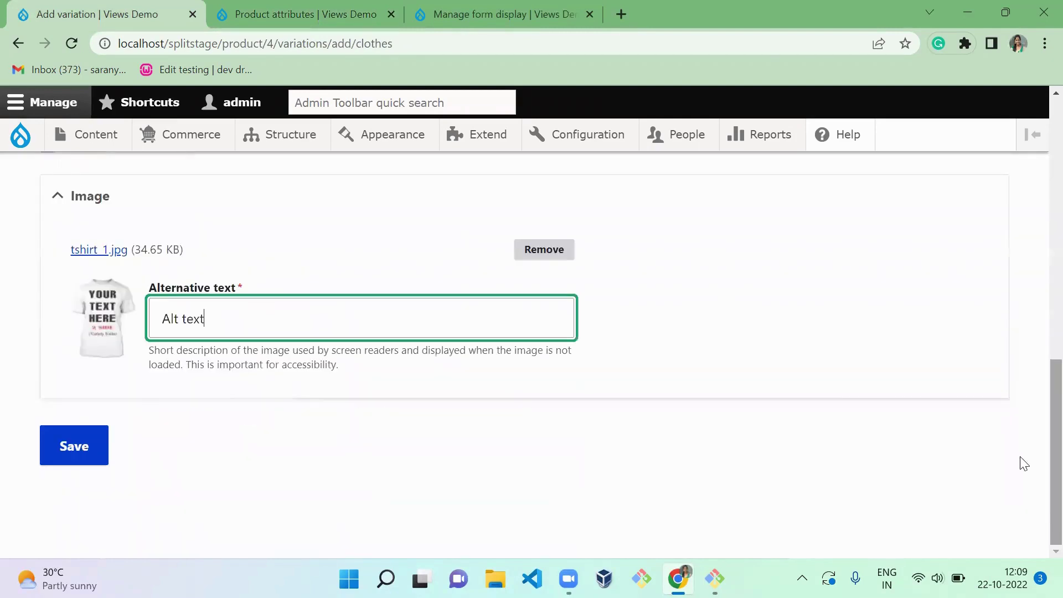
{"action": "left_click", "coordinate": [62, 450]}
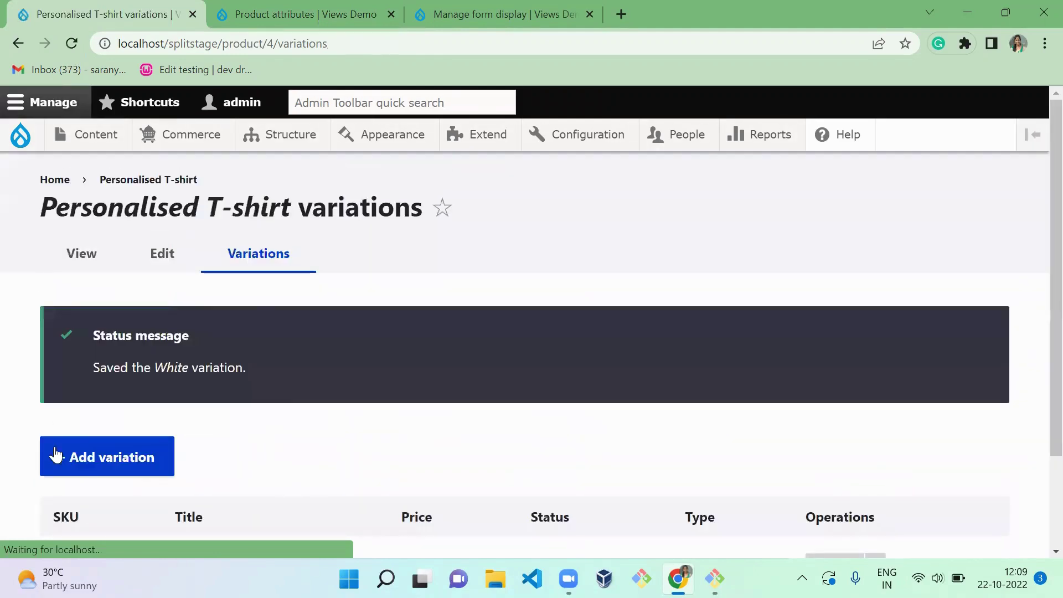
- View the Personalised T-shirt product page and scroll to check its ₹899.00 price and image
{"action": "left_click", "coordinate": [84, 254]}
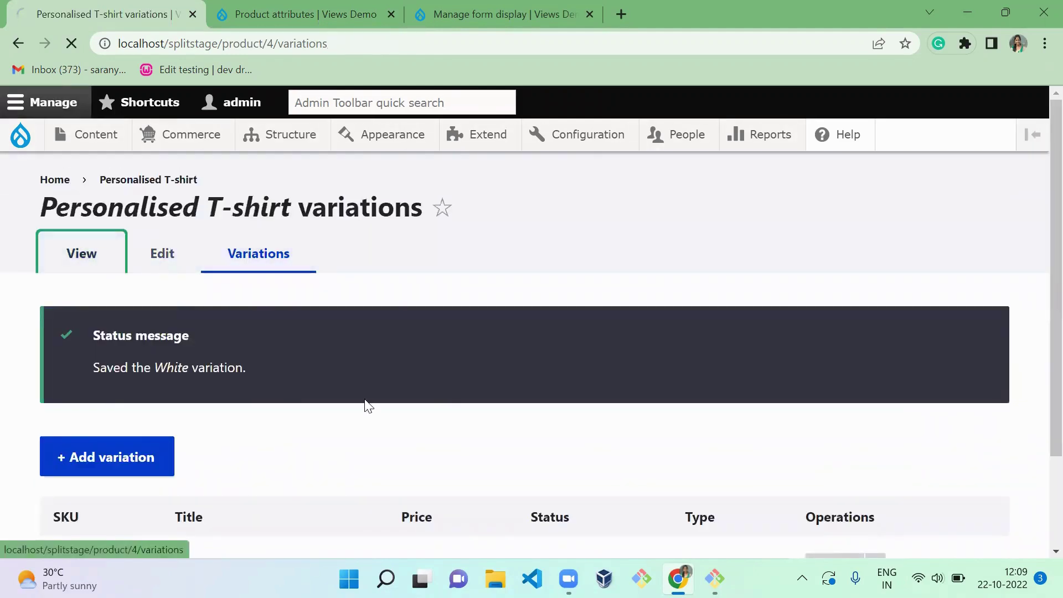
{"action": "scroll", "coordinate": [1041, 320], "scroll_direction": "down", "scroll_amount": 5}
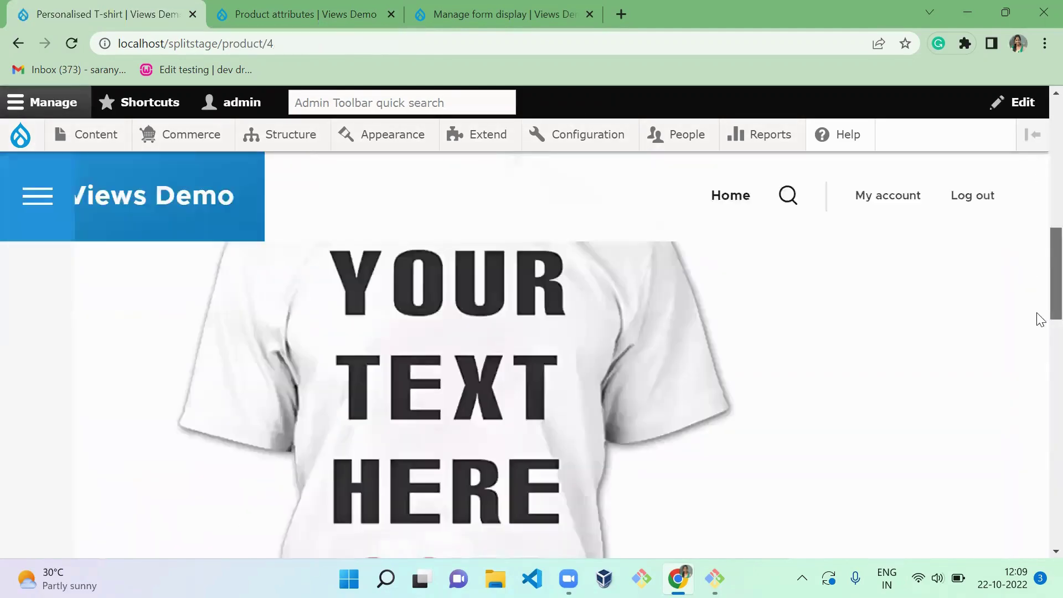
{"action": "scroll", "coordinate": [1037, 458], "scroll_direction": "down", "scroll_amount": 15}
{"action": "scroll", "coordinate": [1037, 285], "scroll_direction": "up", "scroll_amount": 18}
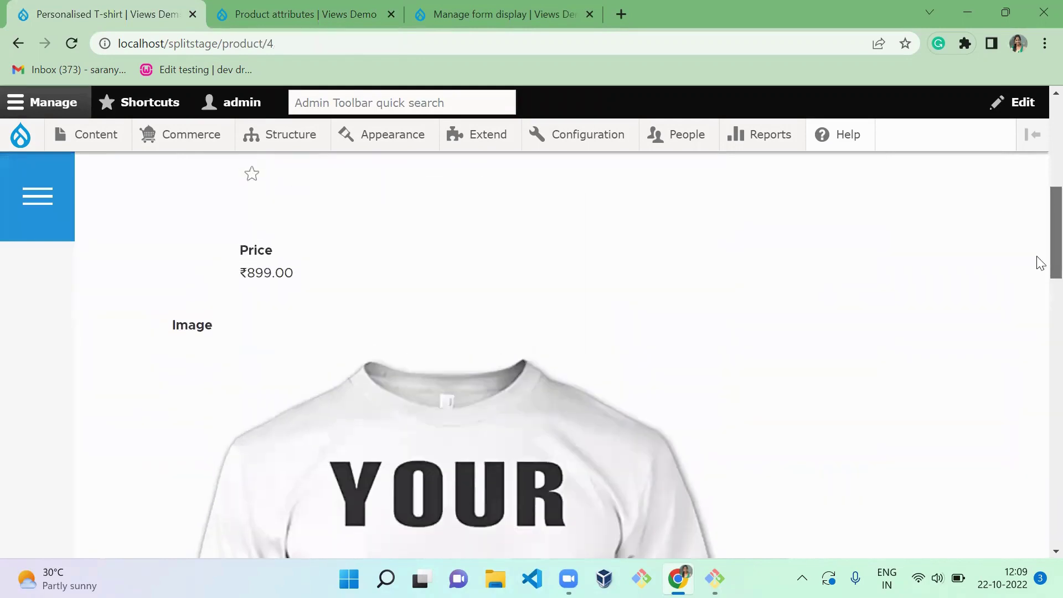
{"action": "scroll", "coordinate": [1039, 403], "scroll_direction": "down", "scroll_amount": 13}
{"action": "scroll", "coordinate": [1040, 327], "scroll_direction": "up", "scroll_amount": 7}
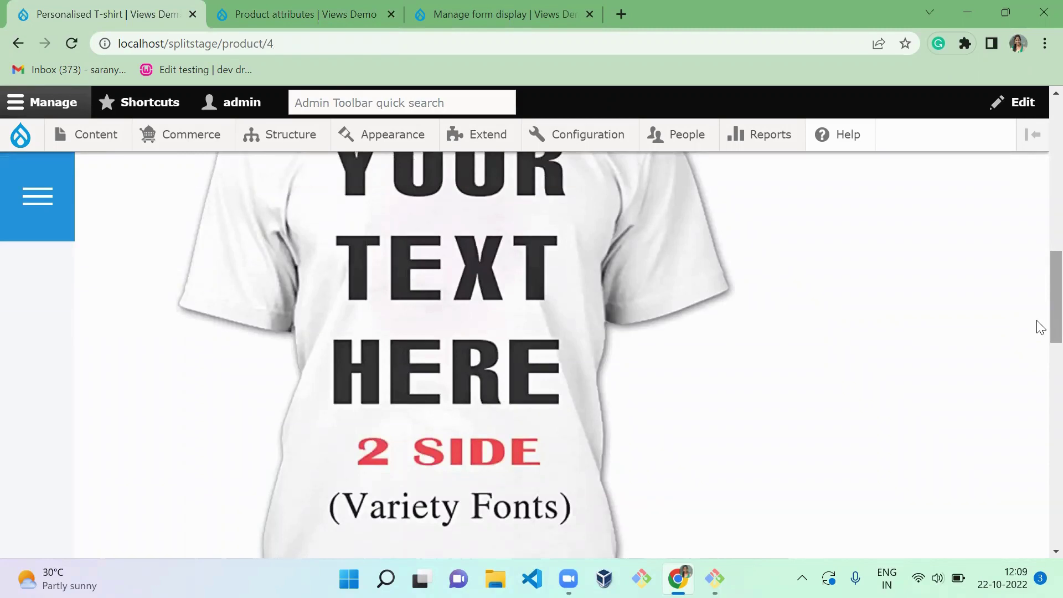
{"action": "scroll", "coordinate": [1039, 328], "scroll_direction": "up", "scroll_amount": 10}
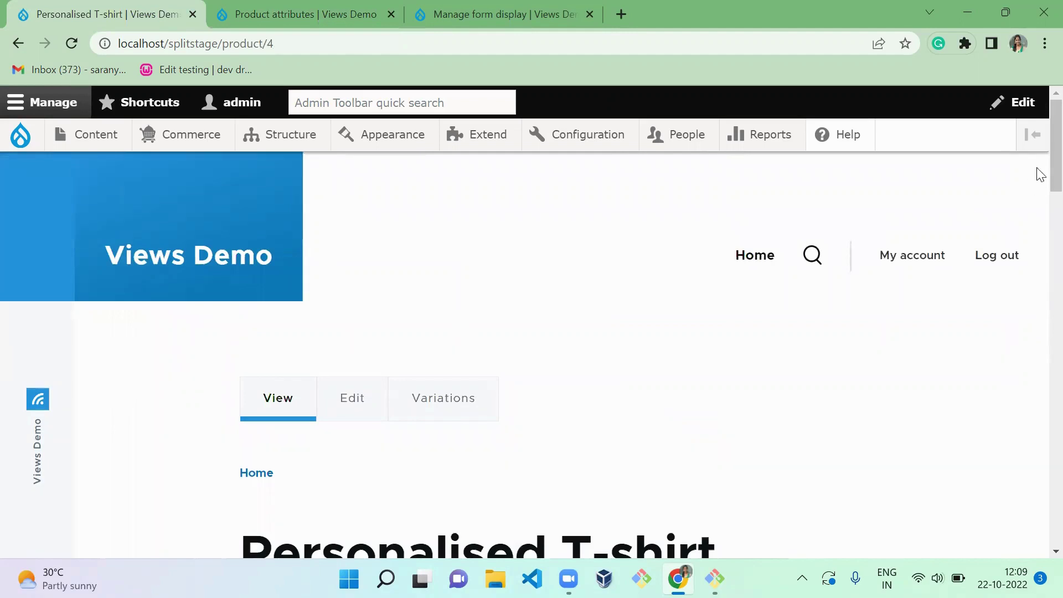
- Inspect the Clothes variation type settings and its order item type choices
{"action": "left_click_drag", "start_coordinate": [1037, 174], "coordinate": [1037, 458]}
{"action": "mouse_move", "coordinate": [202, 145]}
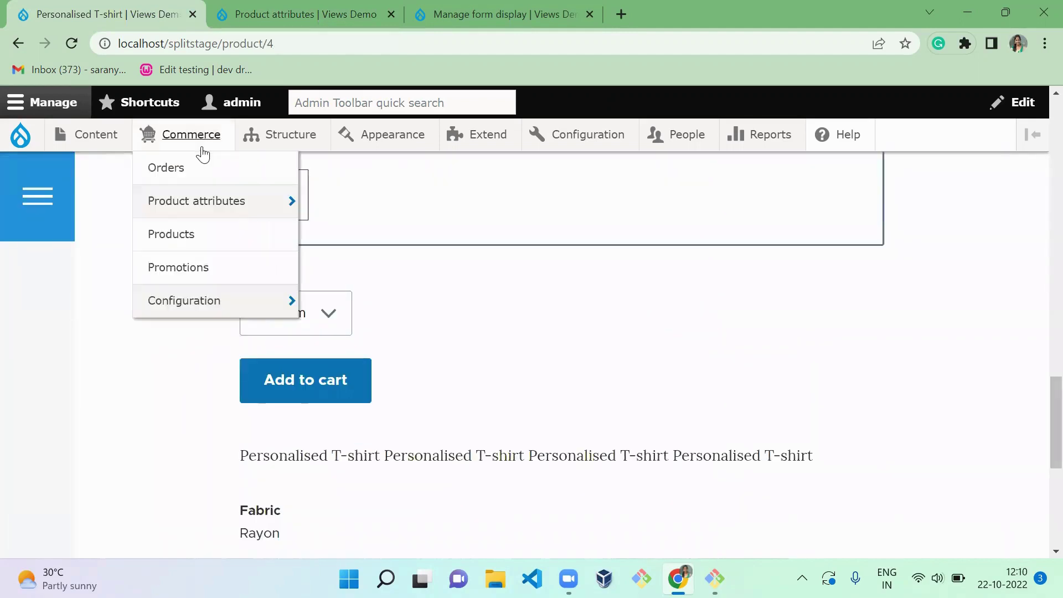
{"action": "mouse_move", "coordinate": [227, 315]}
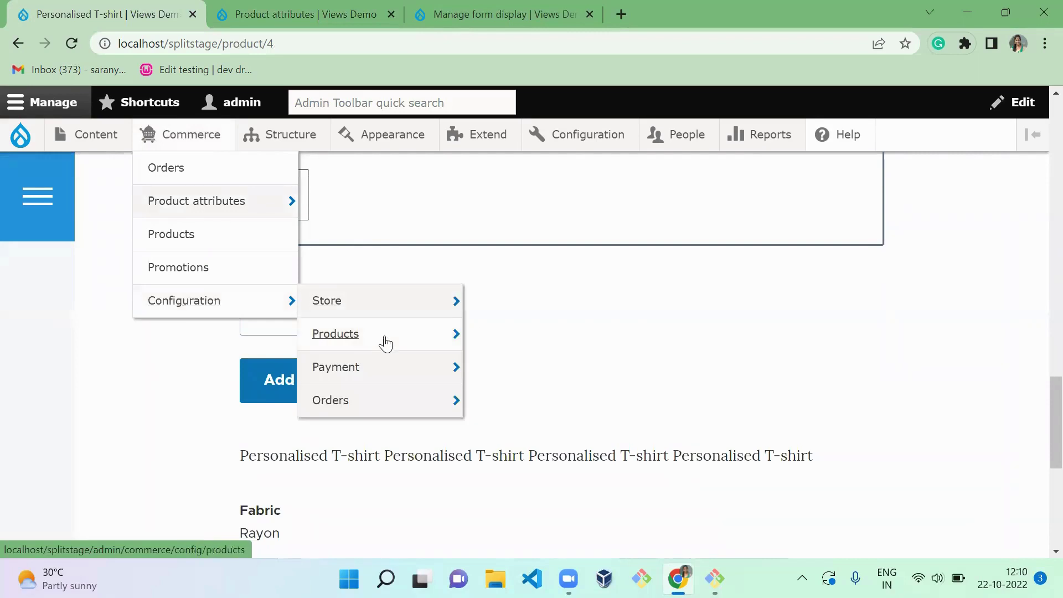
{"action": "mouse_move", "coordinate": [382, 341]}
{"action": "left_click", "coordinate": [504, 348]}
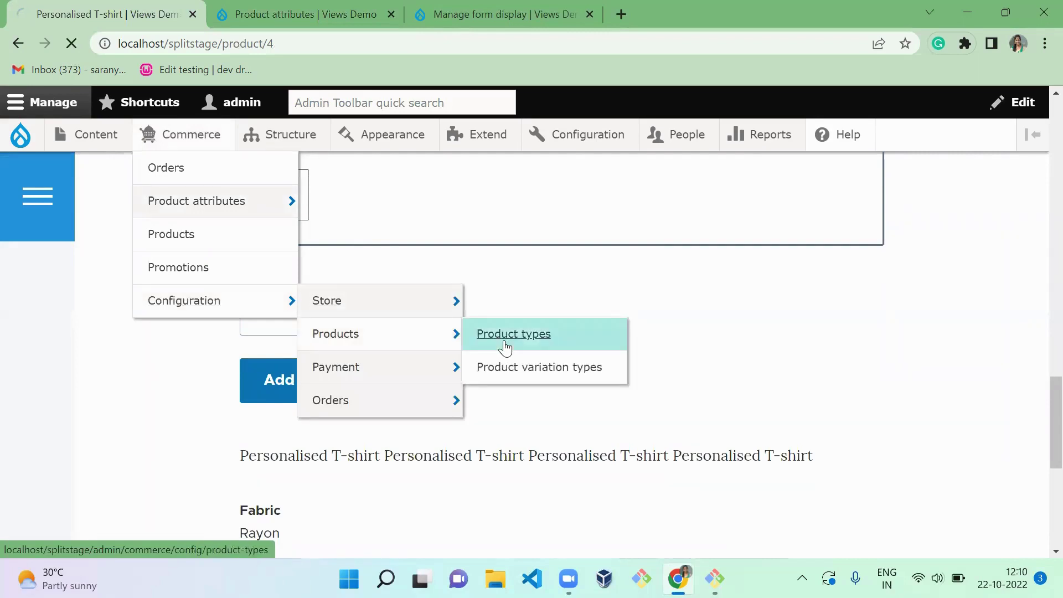
{"action": "double_click", "coordinate": [67, 394]}
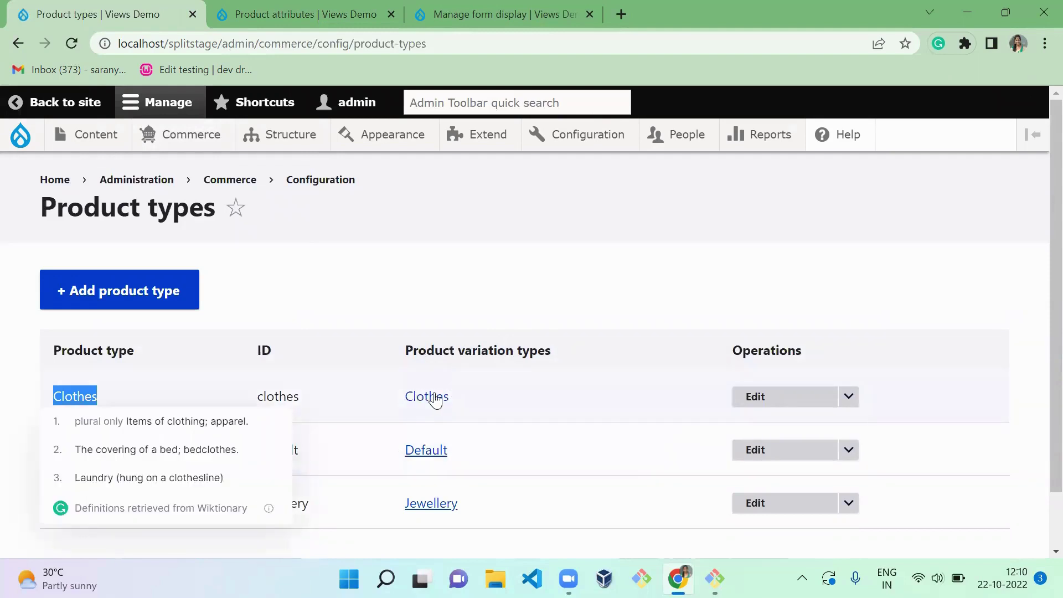
{"action": "left_click", "coordinate": [425, 406]}
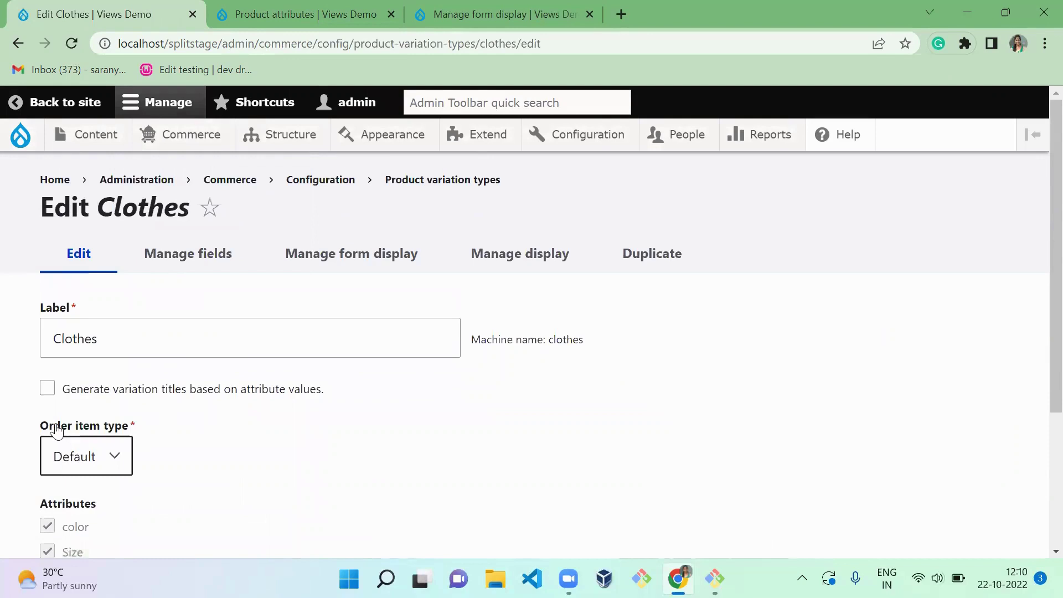
{"action": "left_click_drag", "start_coordinate": [56, 429], "coordinate": [123, 427]}
{"action": "left_click", "coordinate": [86, 455]}
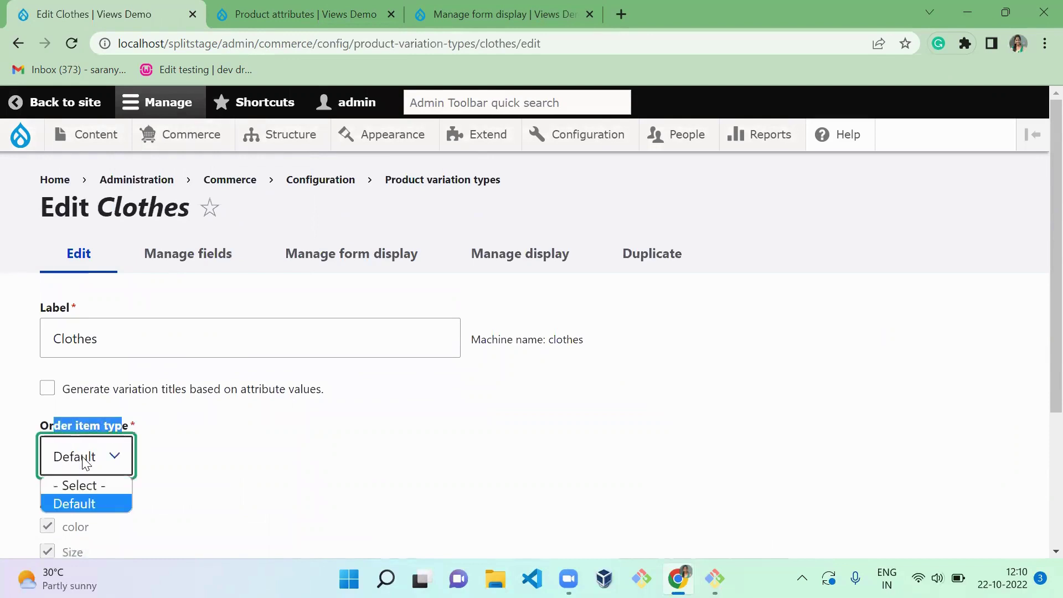
{"action": "left_click", "coordinate": [210, 450]}
- Go to Commerce > Configuration > Orders > Order item types
{"action": "mouse_move", "coordinate": [183, 142]}
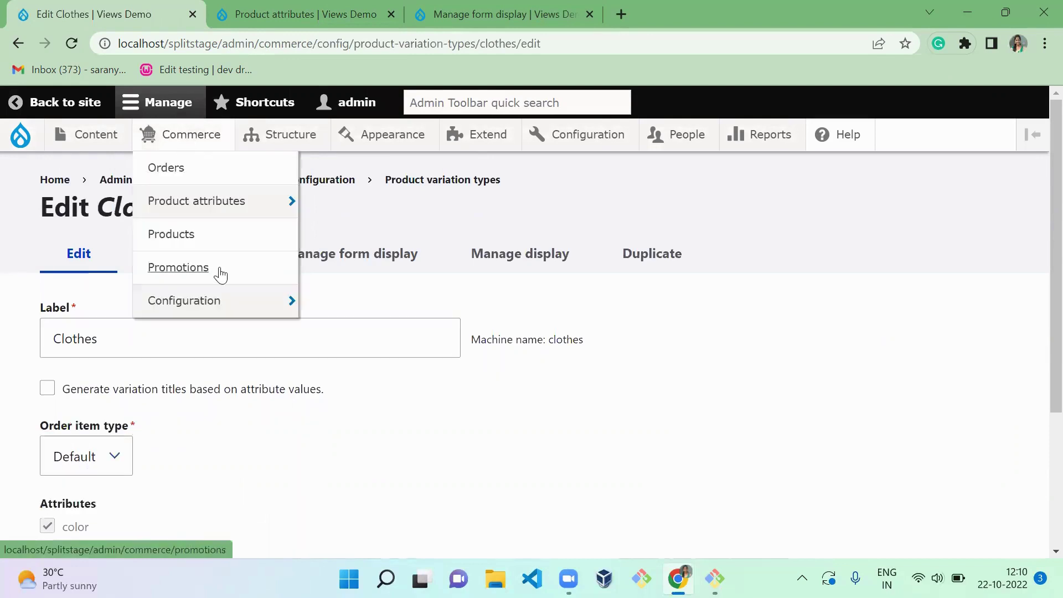
{"action": "mouse_move", "coordinate": [224, 294]}
{"action": "mouse_move", "coordinate": [372, 399]}
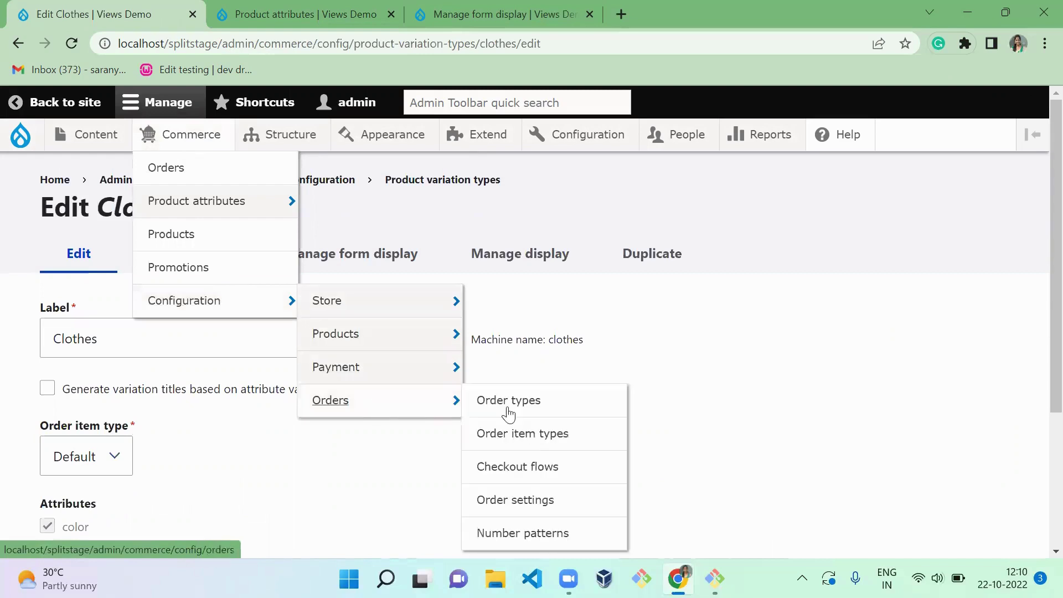
{"action": "left_click", "coordinate": [520, 435]}
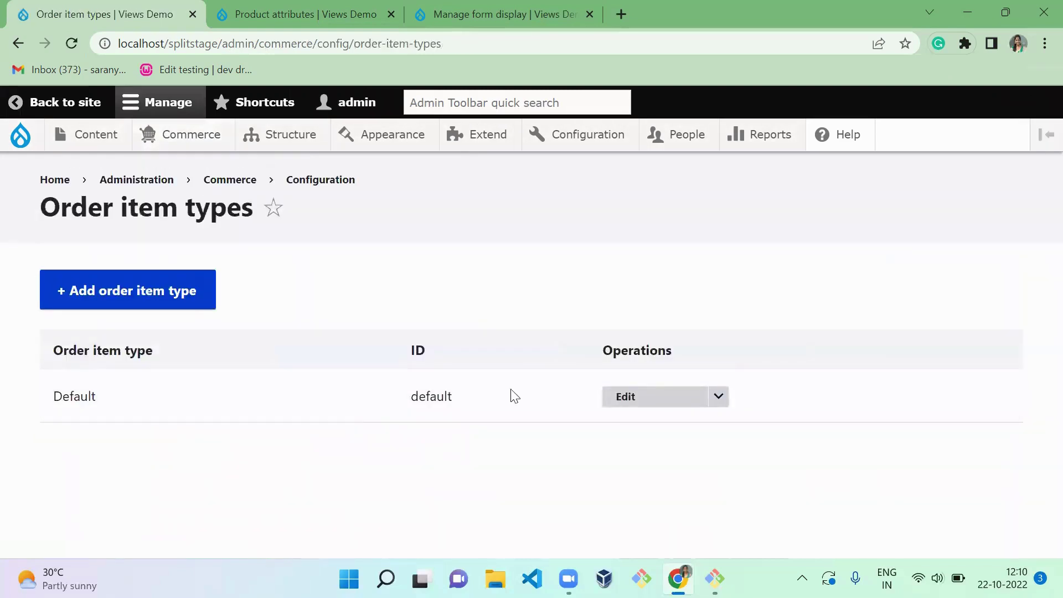
- Create order item type 'Personalised Order Item' using Product variation, Default order type and Physical goods
{"action": "left_click", "coordinate": [179, 296]}
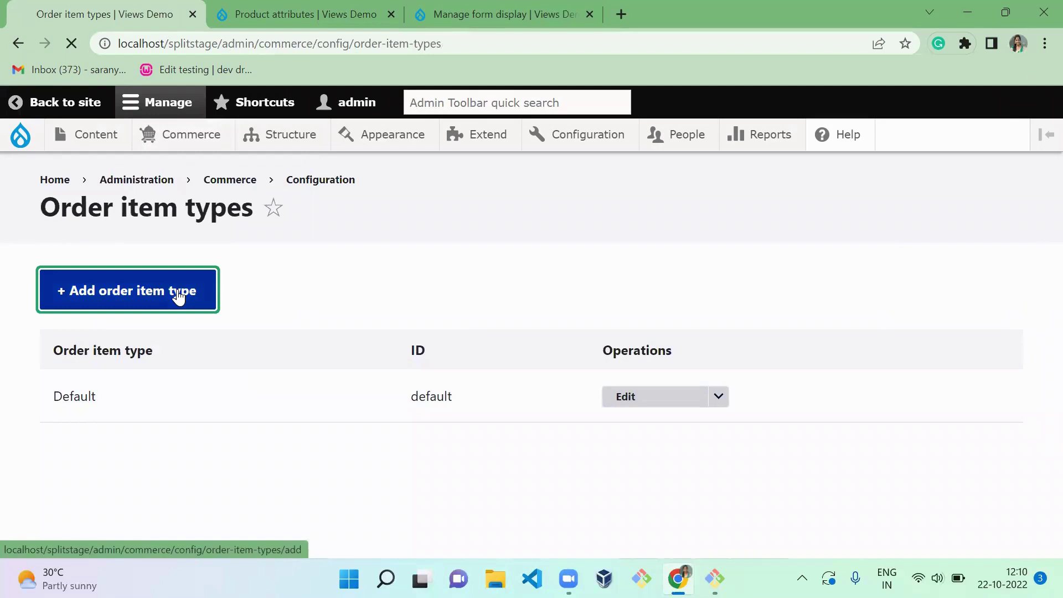
{"action": "left_click", "coordinate": [197, 299]}
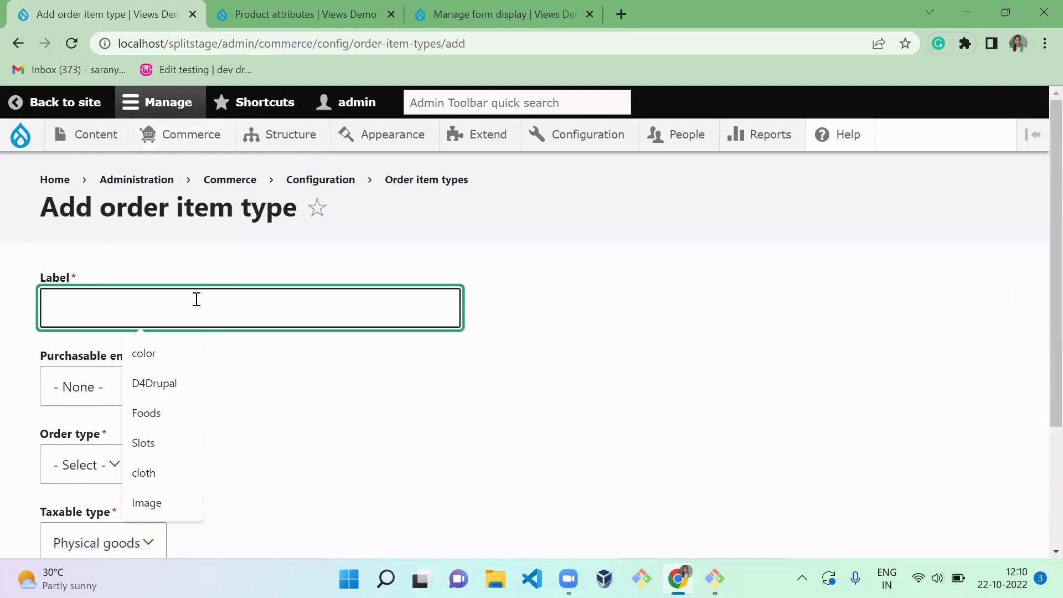
{"action": "type", "text": "Personalised Order Item"}
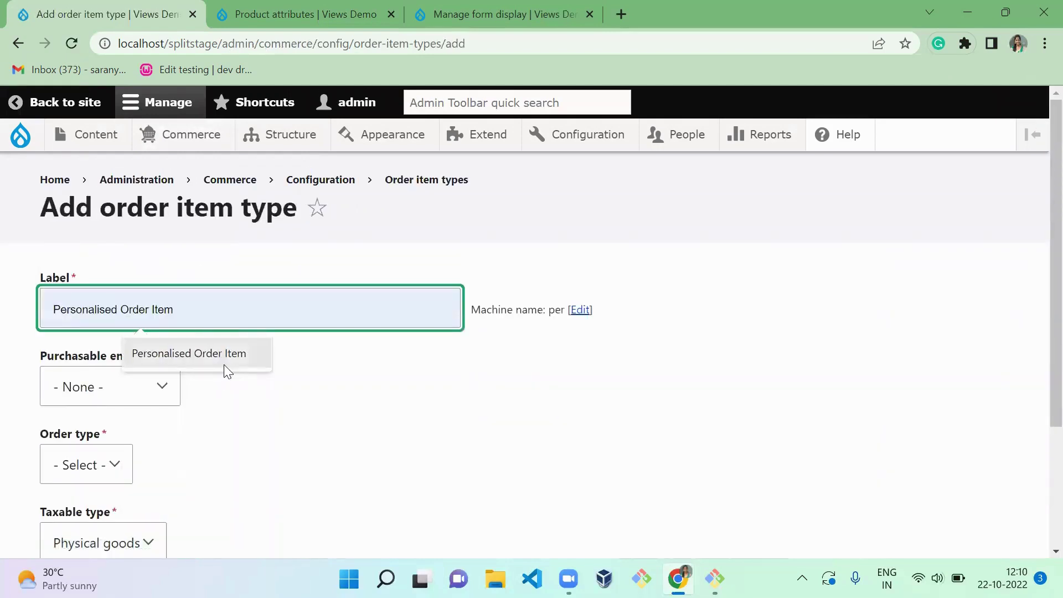
{"action": "left_click", "coordinate": [221, 362]}
{"action": "left_click", "coordinate": [146, 394]}
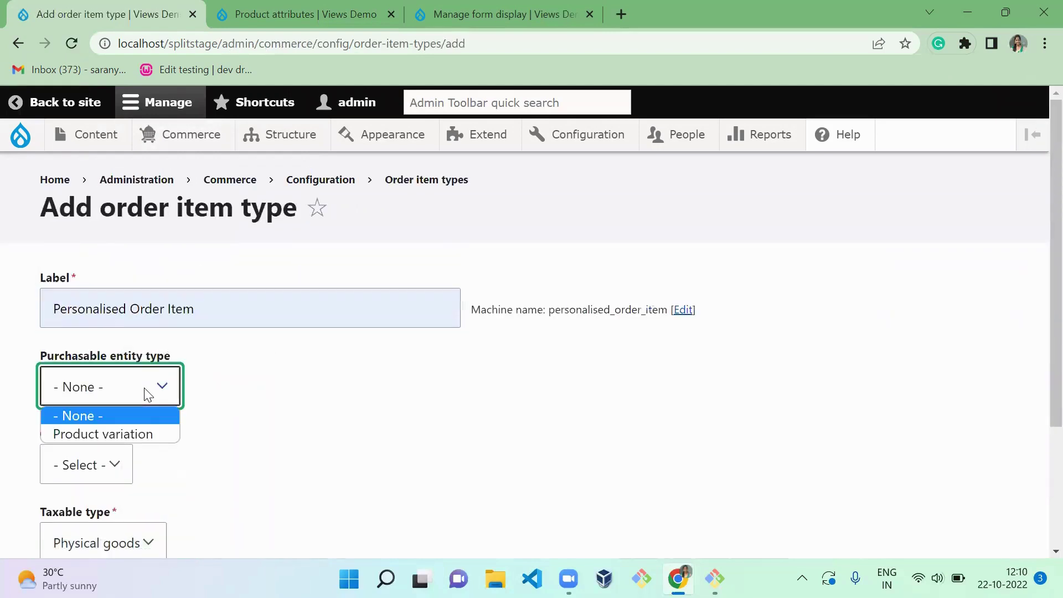
{"action": "left_click", "coordinate": [142, 434]}
{"action": "left_click", "coordinate": [91, 467]}
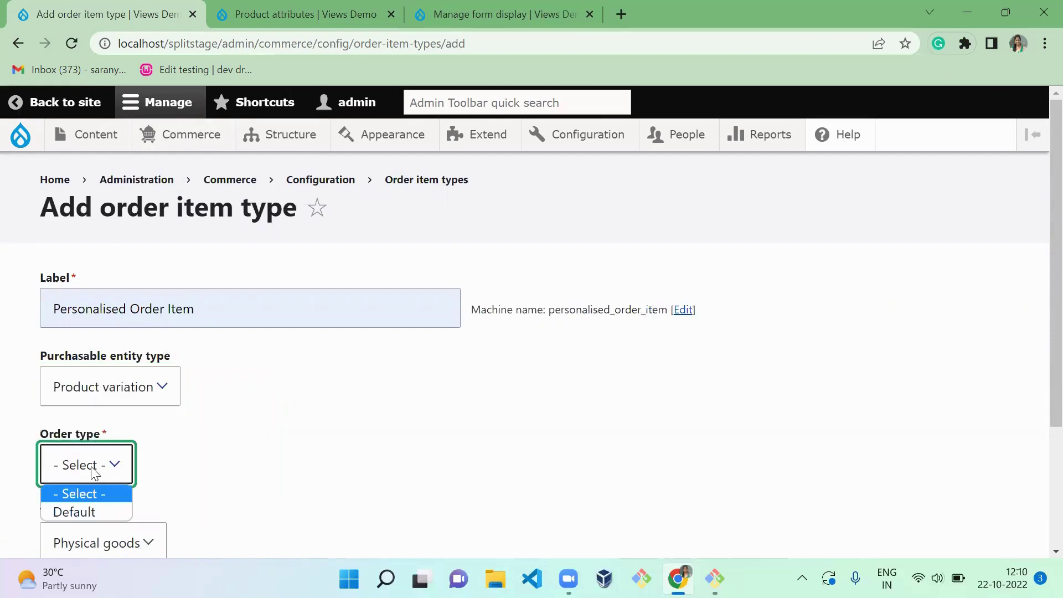
{"action": "left_click", "coordinate": [95, 506]}
{"action": "scroll", "coordinate": [304, 468], "scroll_direction": "down", "scroll_amount": 3}
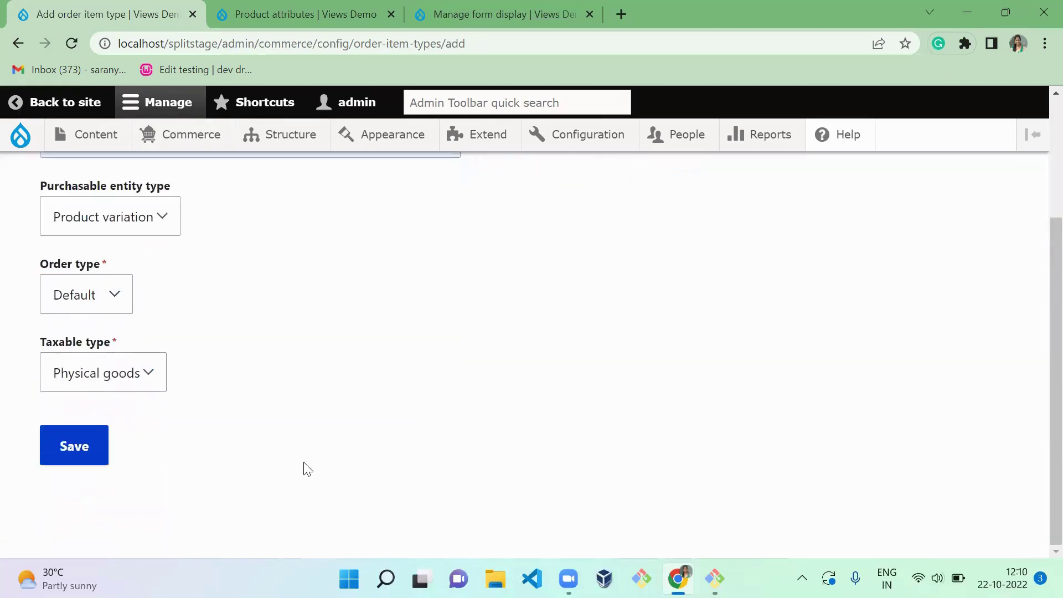
{"action": "left_click", "coordinate": [92, 375]}
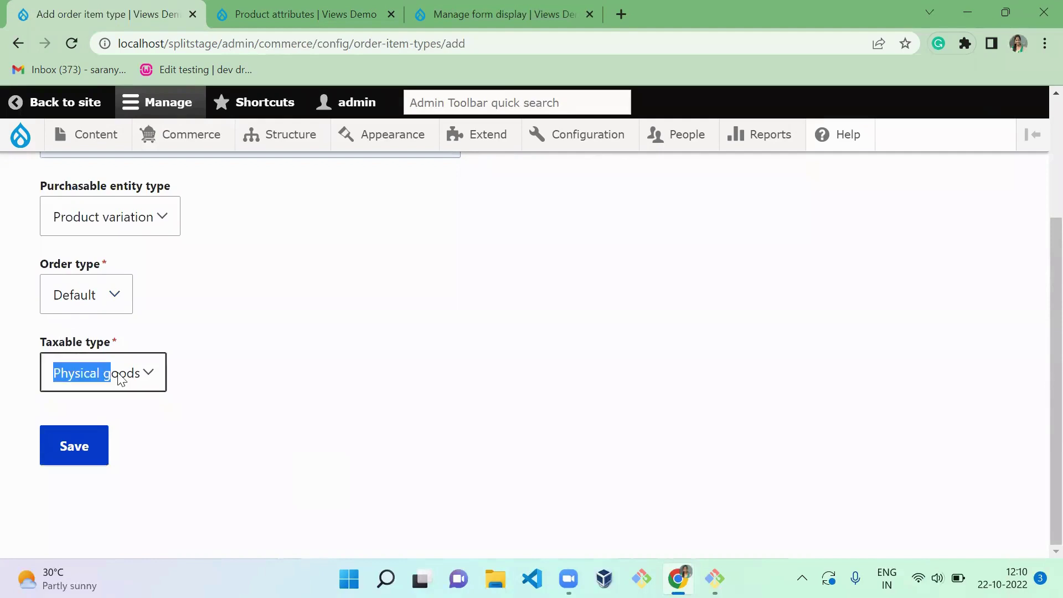
{"action": "left_click", "coordinate": [256, 381]}
{"action": "left_click", "coordinate": [82, 450]}
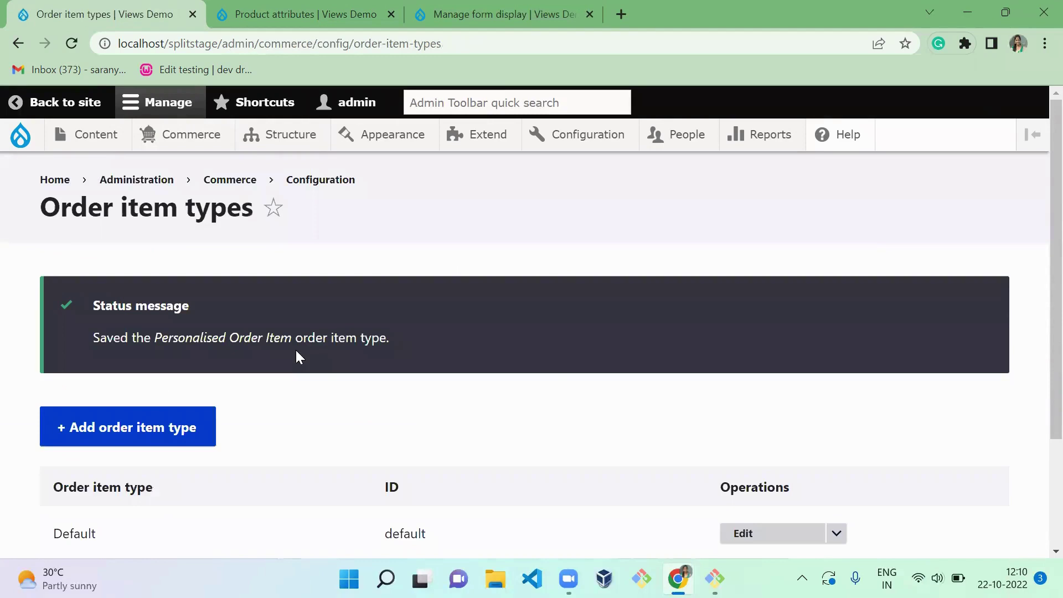
- Add a Text (plain) field labelled 'Your Text' to Personalised Order Item
{"action": "scroll", "coordinate": [1040, 230], "scroll_direction": "down", "scroll_amount": 3}
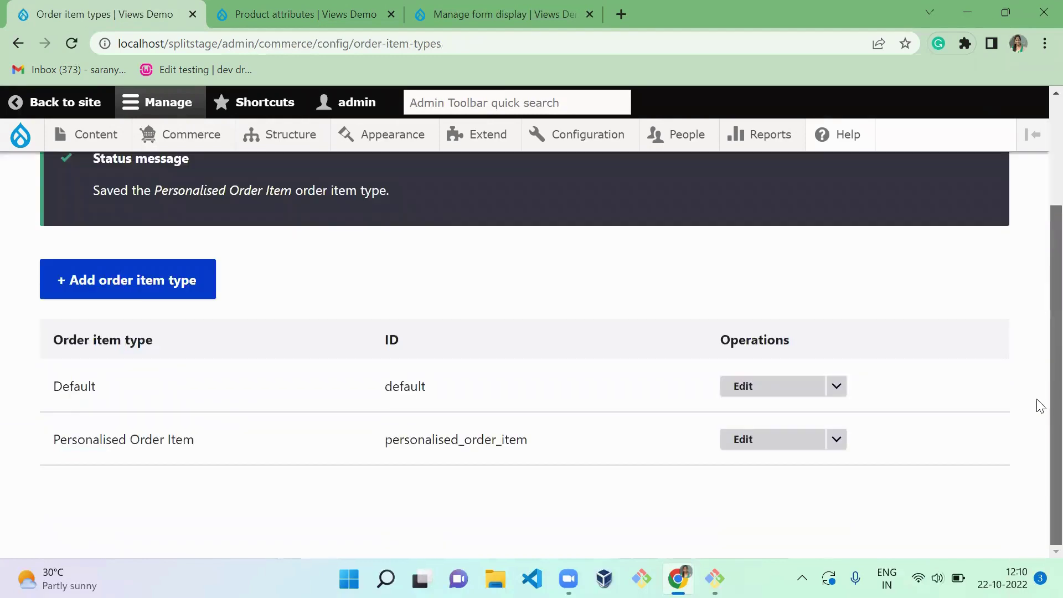
{"action": "left_click", "coordinate": [835, 441]}
{"action": "left_click", "coordinate": [766, 461]}
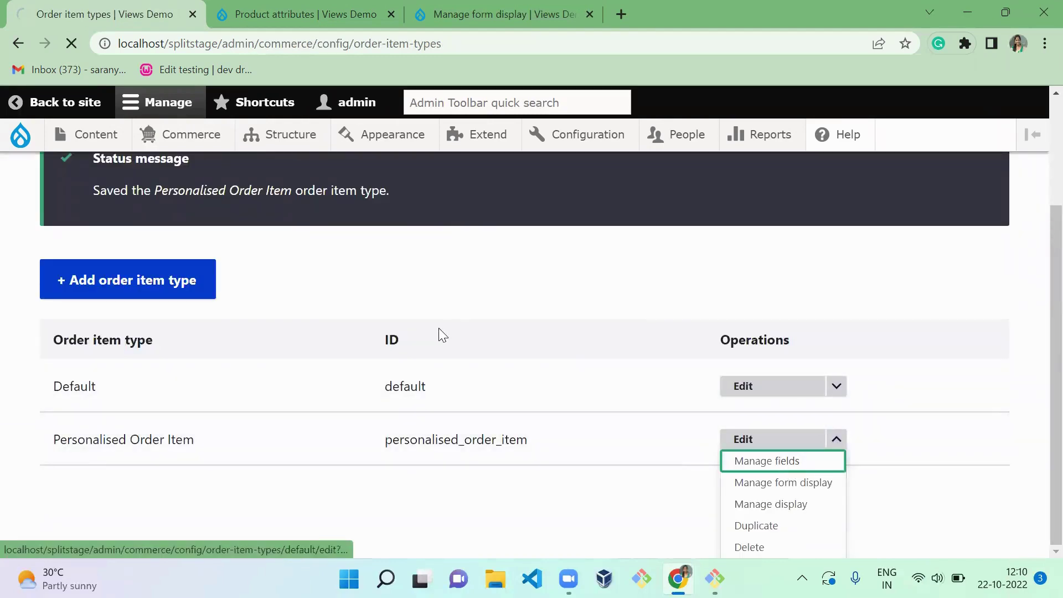
{"action": "left_click", "coordinate": [71, 316]}
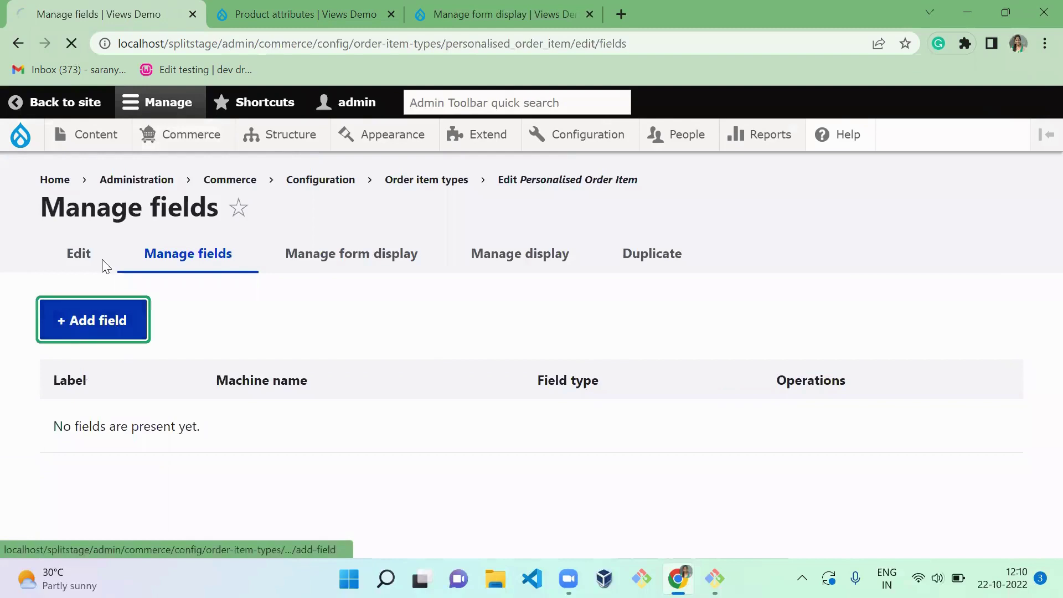
{"action": "left_click", "coordinate": [220, 333]}
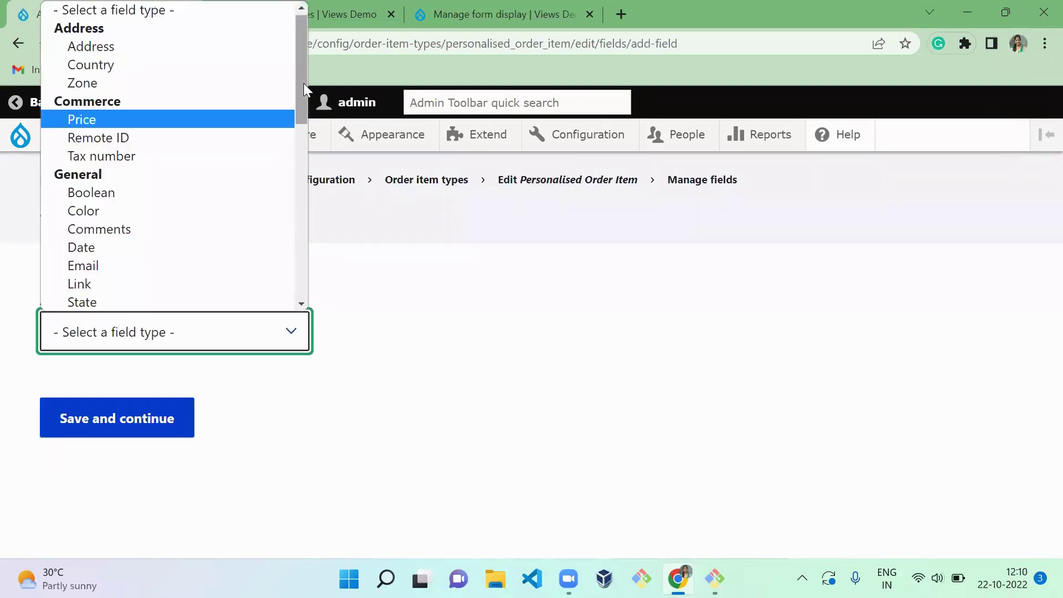
{"action": "scroll", "coordinate": [301, 228], "scroll_direction": "down", "scroll_amount": 2}
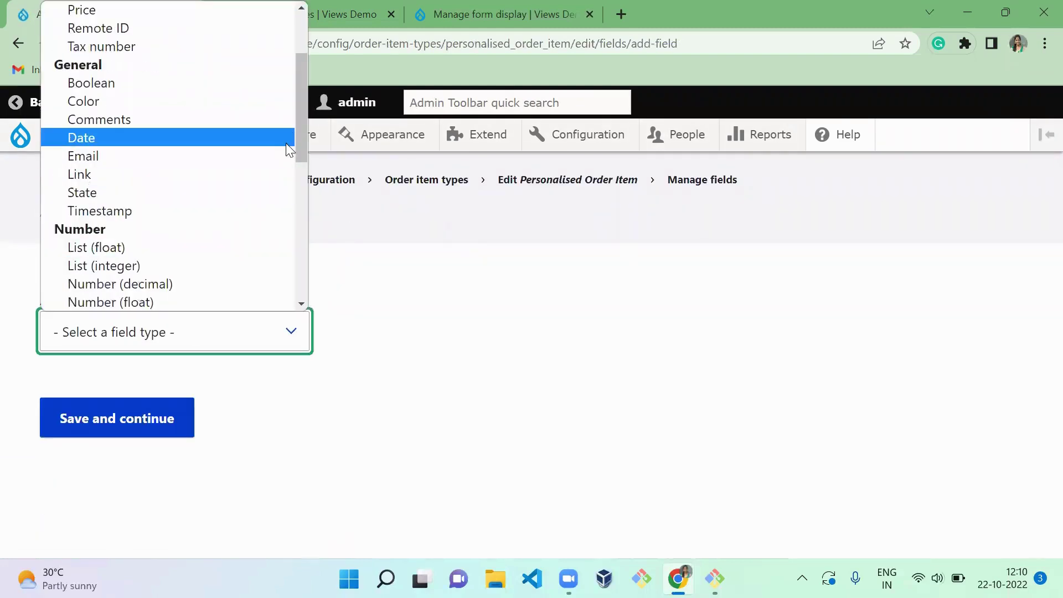
{"action": "mouse_move", "coordinate": [298, 143]}
{"action": "scroll", "coordinate": [298, 186], "scroll_direction": "down", "scroll_amount": 6}
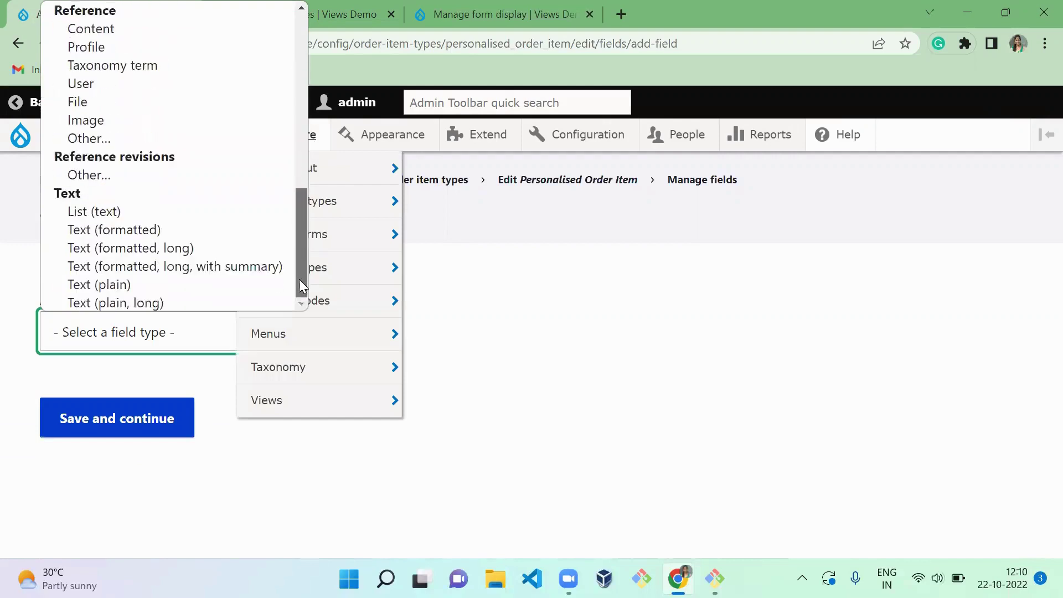
{"action": "left_click", "coordinate": [175, 291]}
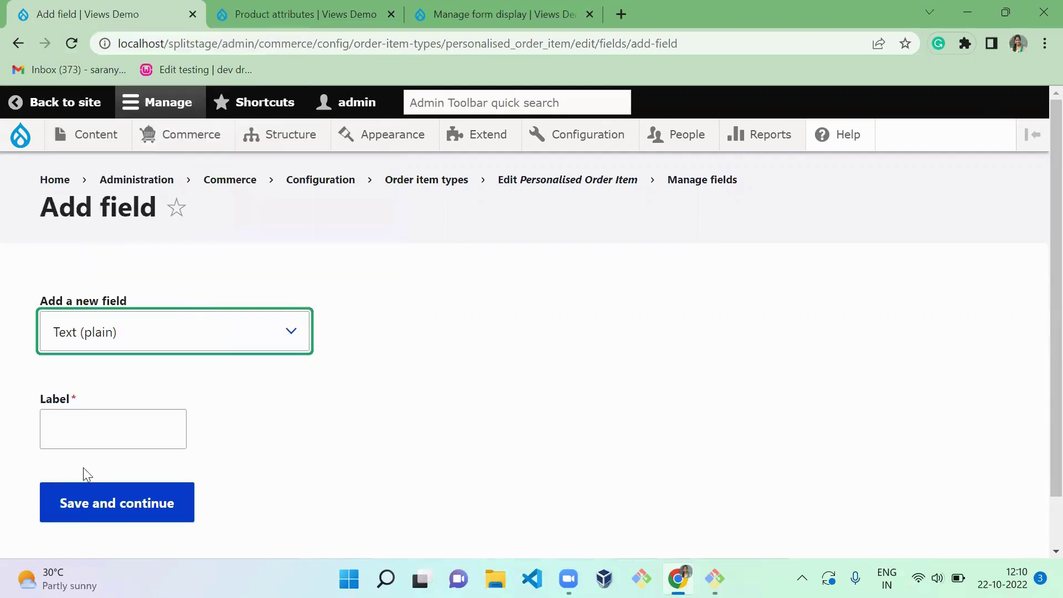
{"action": "left_click", "coordinate": [117, 415]}
{"action": "type", "text": "Y"}
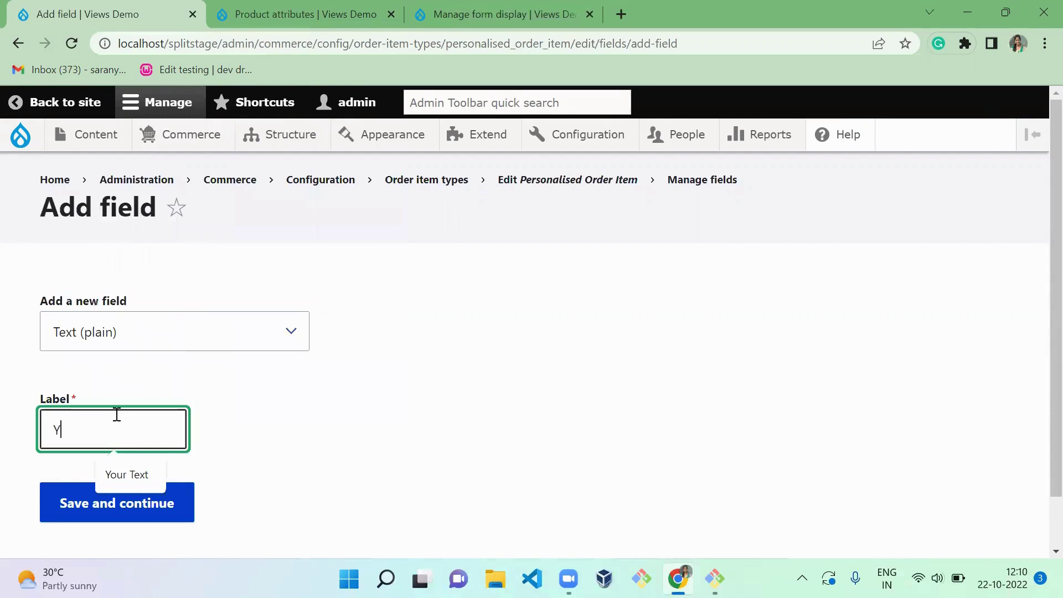
{"action": "left_click", "coordinate": [132, 480]}
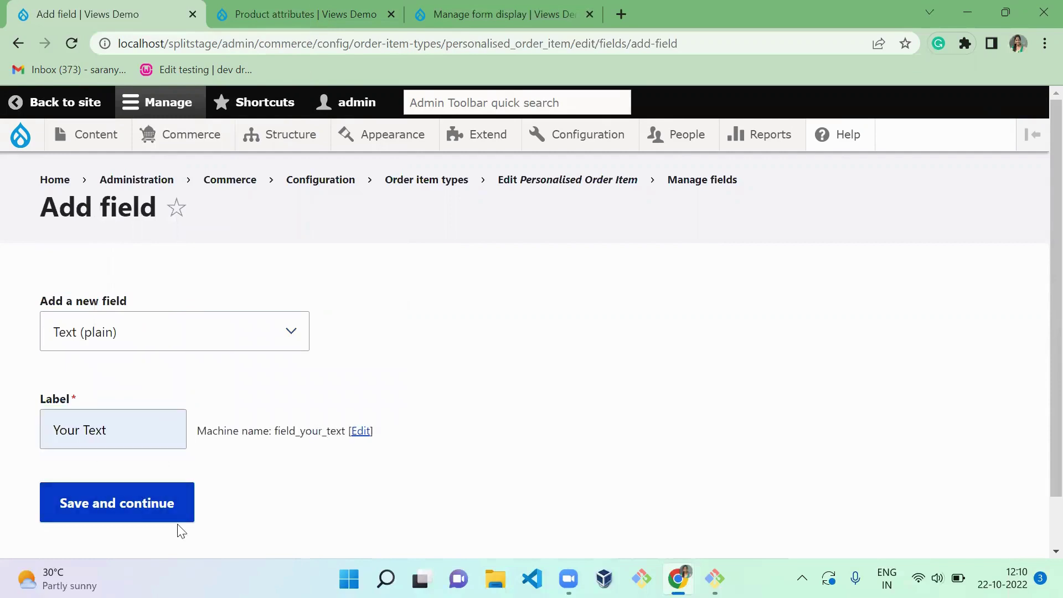
{"action": "left_click", "coordinate": [167, 514]}
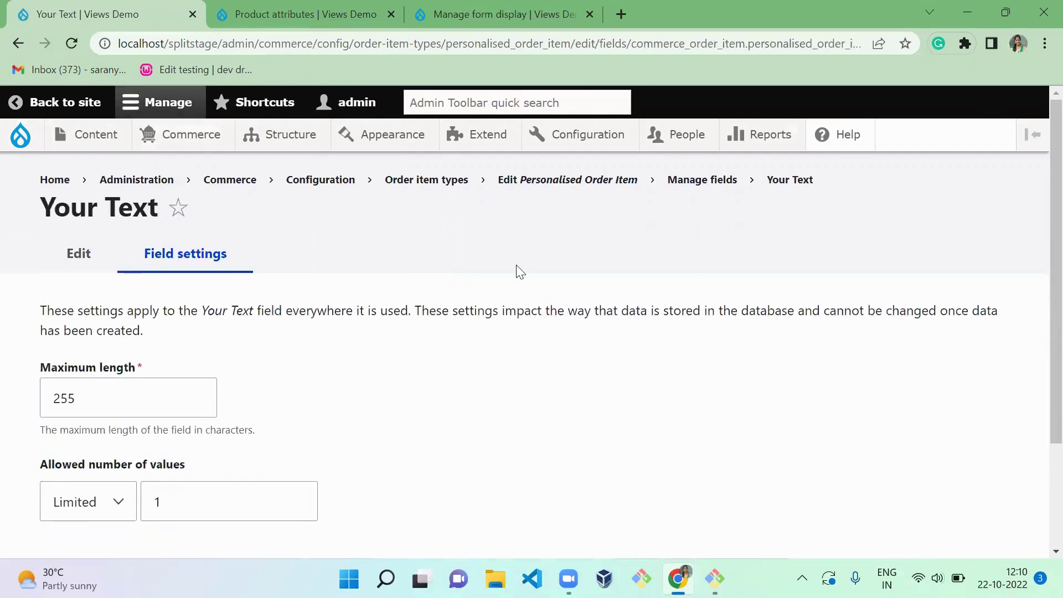
- Keep default storage settings, mark Your Text as required, and save its settings
{"action": "scroll", "coordinate": [1040, 237], "scroll_direction": "down", "scroll_amount": 3}
{"action": "left_click", "coordinate": [149, 454]}
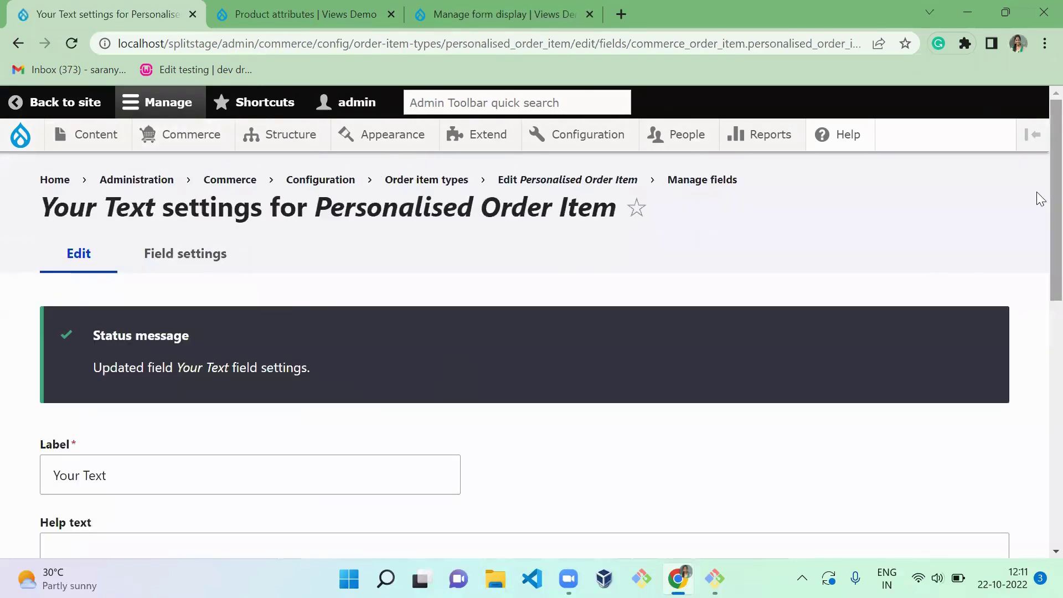
{"action": "scroll", "coordinate": [1039, 446], "scroll_direction": "down", "scroll_amount": 5}
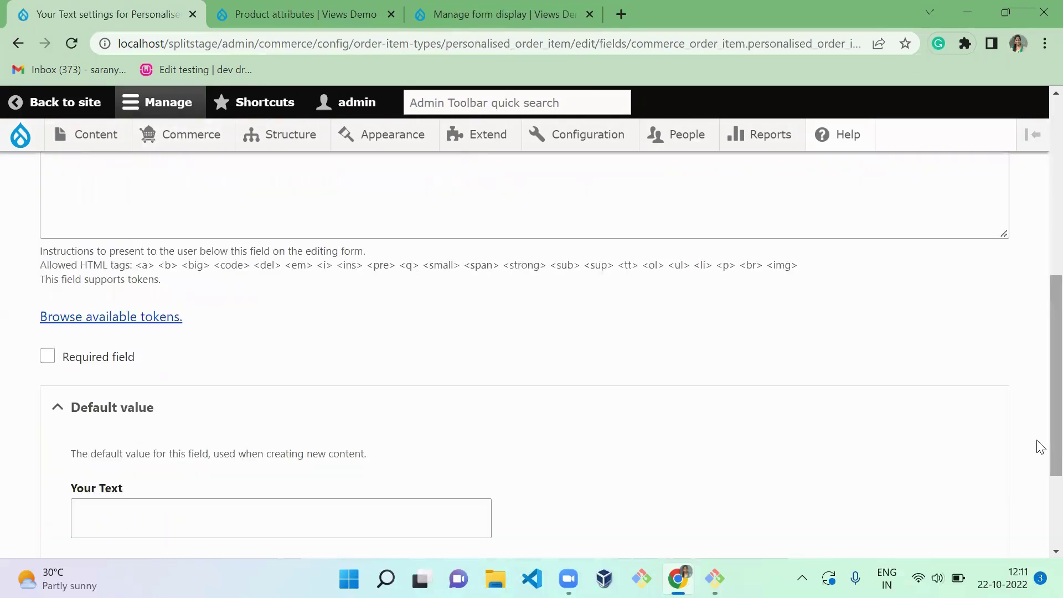
{"action": "left_click", "coordinate": [115, 357]}
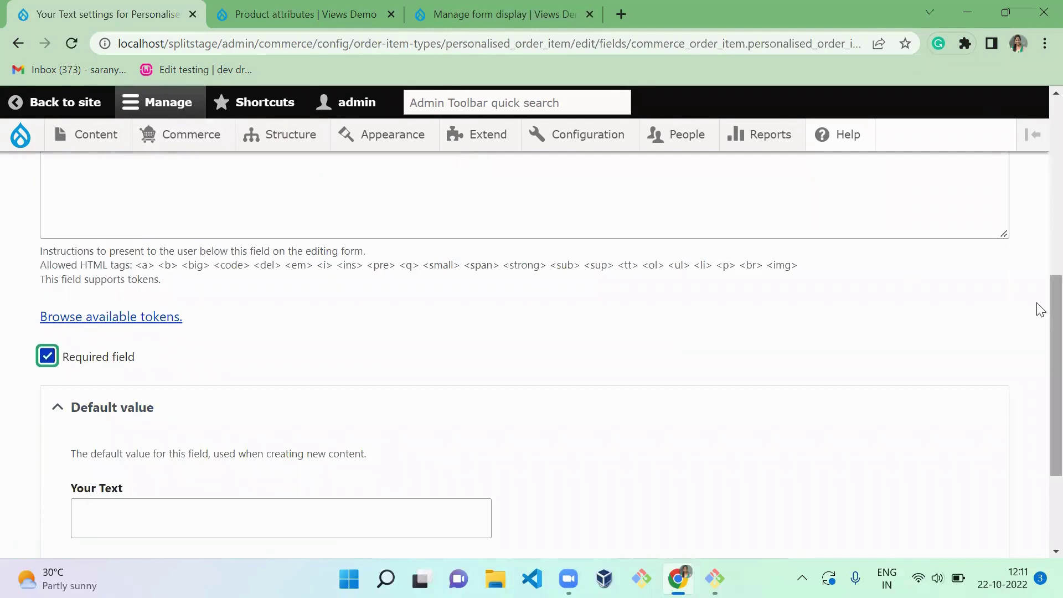
{"action": "scroll", "coordinate": [1037, 473], "scroll_direction": "down", "scroll_amount": 3}
{"action": "left_click", "coordinate": [124, 445]}
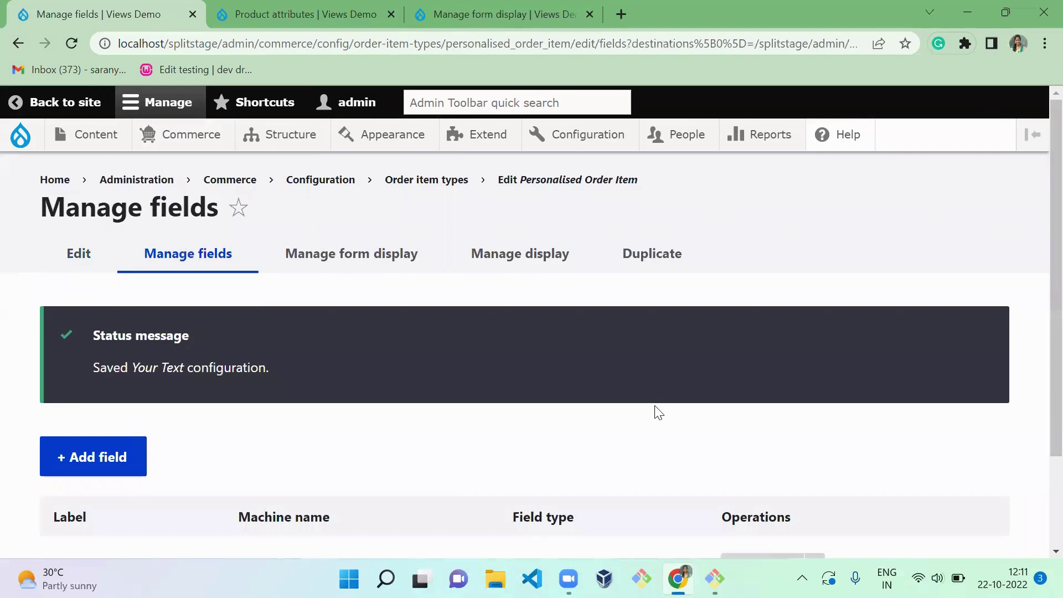
{"action": "scroll", "coordinate": [1035, 310], "scroll_direction": "down", "scroll_amount": 3}
{"action": "scroll", "coordinate": [1037, 437], "scroll_direction": "up", "scroll_amount": 3}
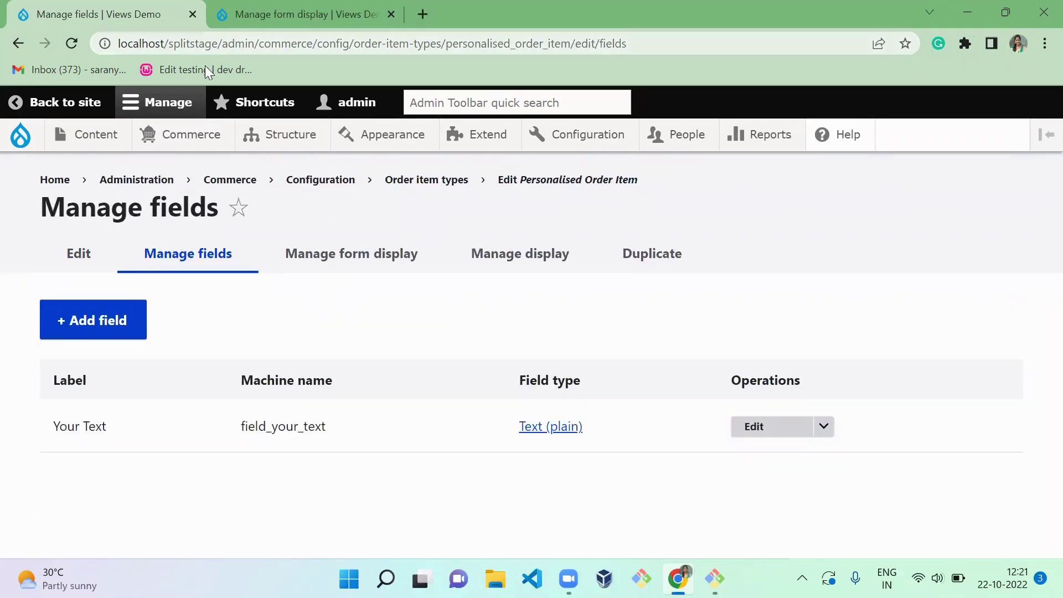
- Open the Clothes product variation type for editing from the variation types list
{"action": "mouse_move", "coordinate": [216, 141]}
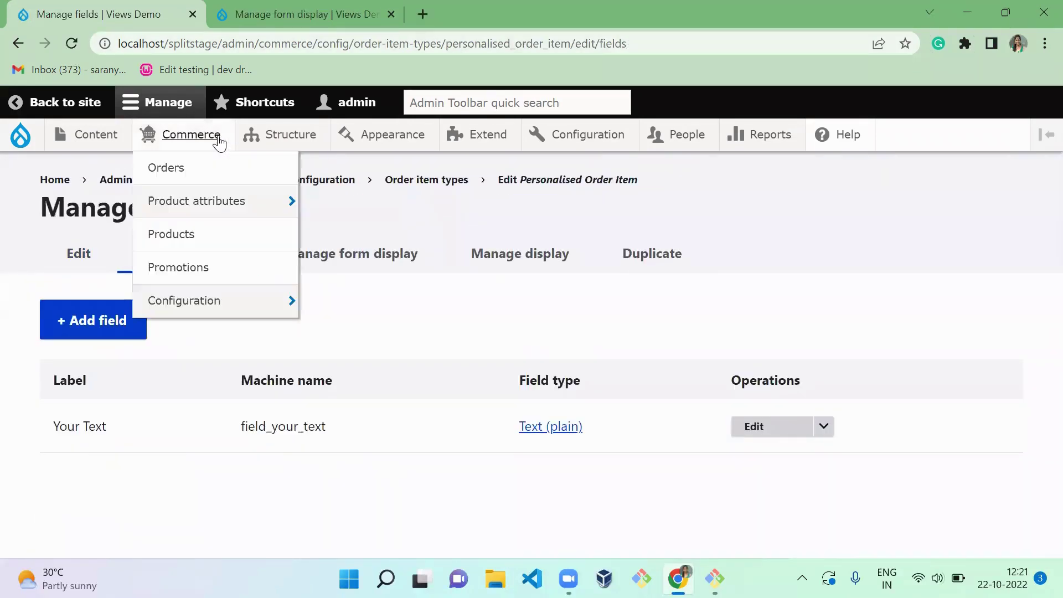
{"action": "mouse_move", "coordinate": [211, 301]}
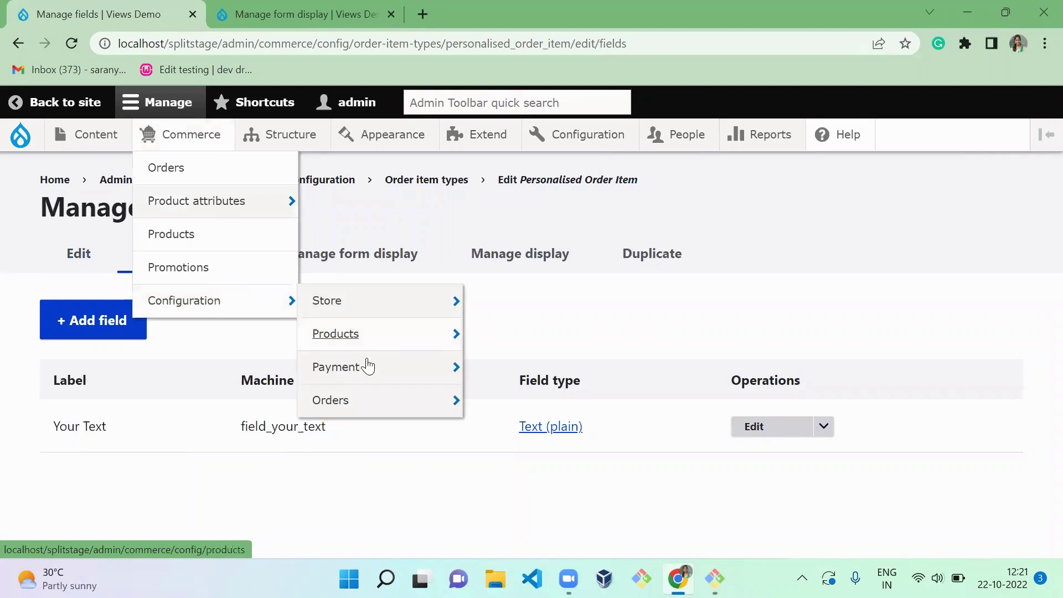
{"action": "mouse_move", "coordinate": [375, 356]}
{"action": "mouse_move", "coordinate": [454, 334]}
{"action": "left_click", "coordinate": [498, 368], "text": "ctrl+shift"}
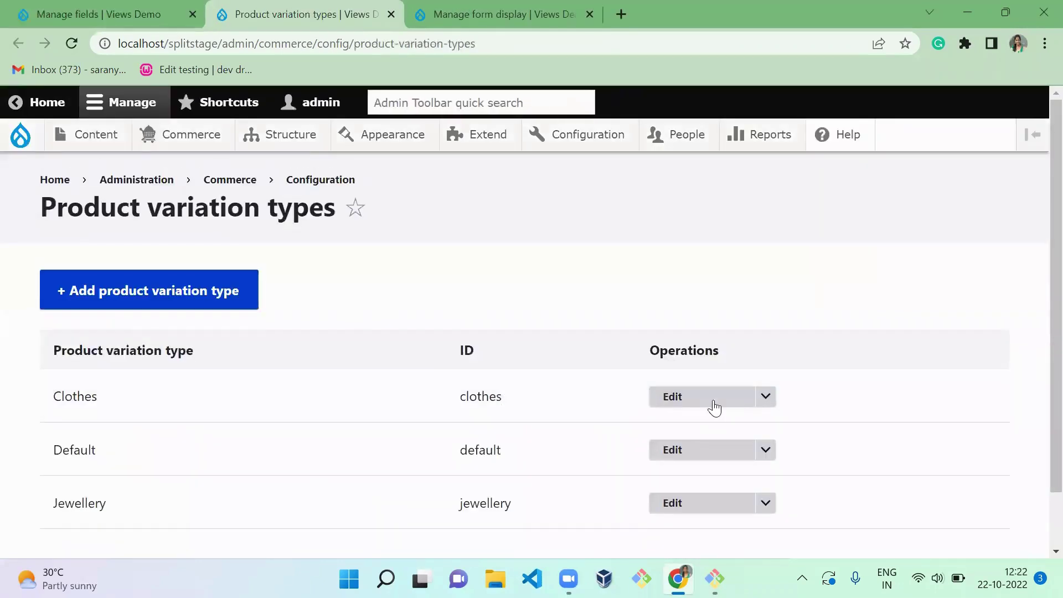
{"action": "left_click", "coordinate": [714, 407]}
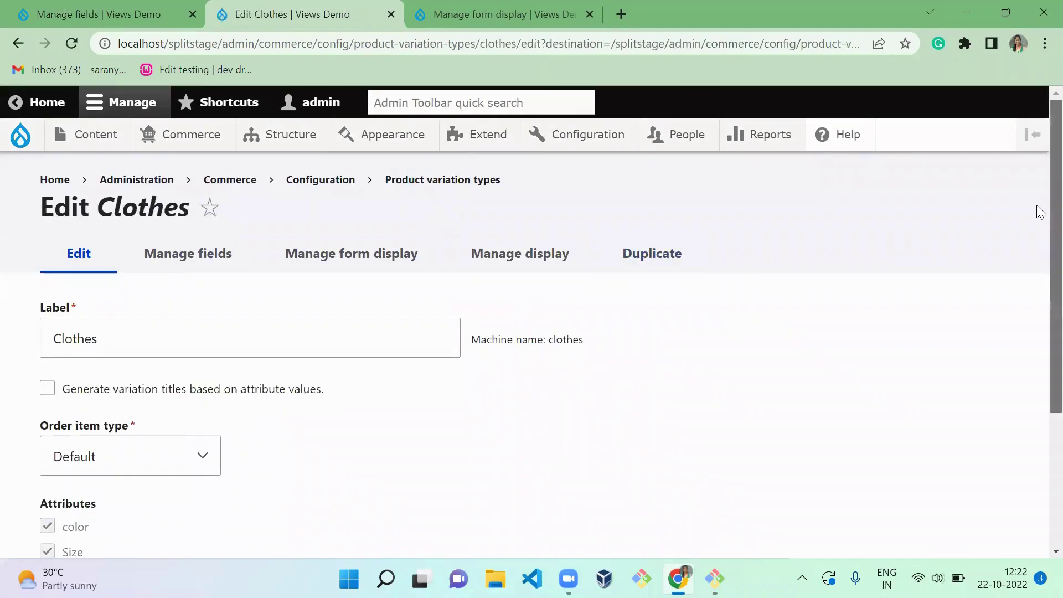
- Set Clothes to use the Personalised Order Item order item type and save it
{"action": "scroll", "coordinate": [733, 294], "scroll_direction": "down", "scroll_amount": 3}
{"action": "left_click", "coordinate": [149, 257]}
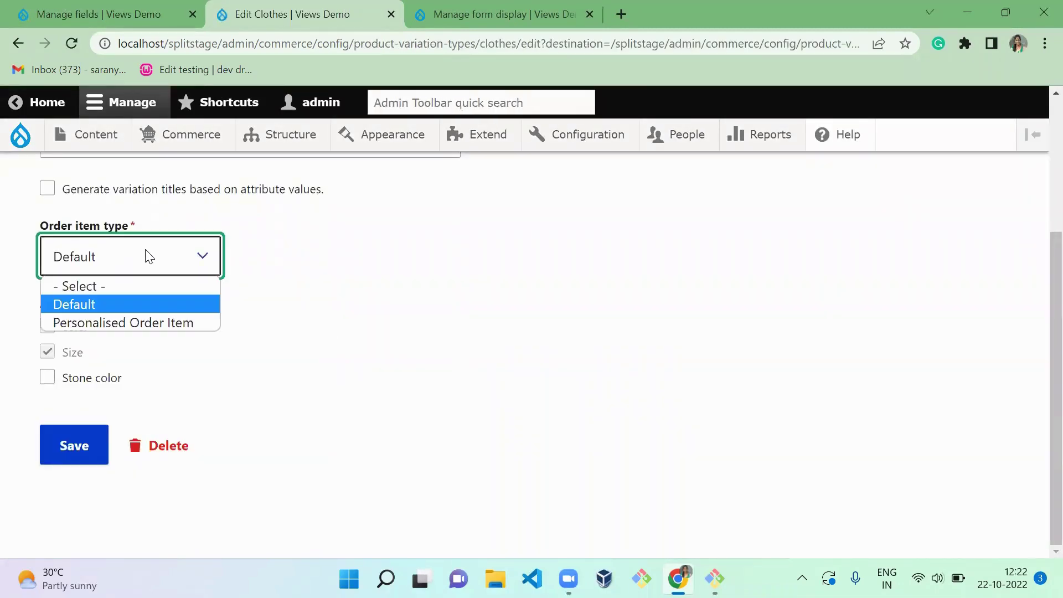
{"action": "left_click", "coordinate": [144, 320]}
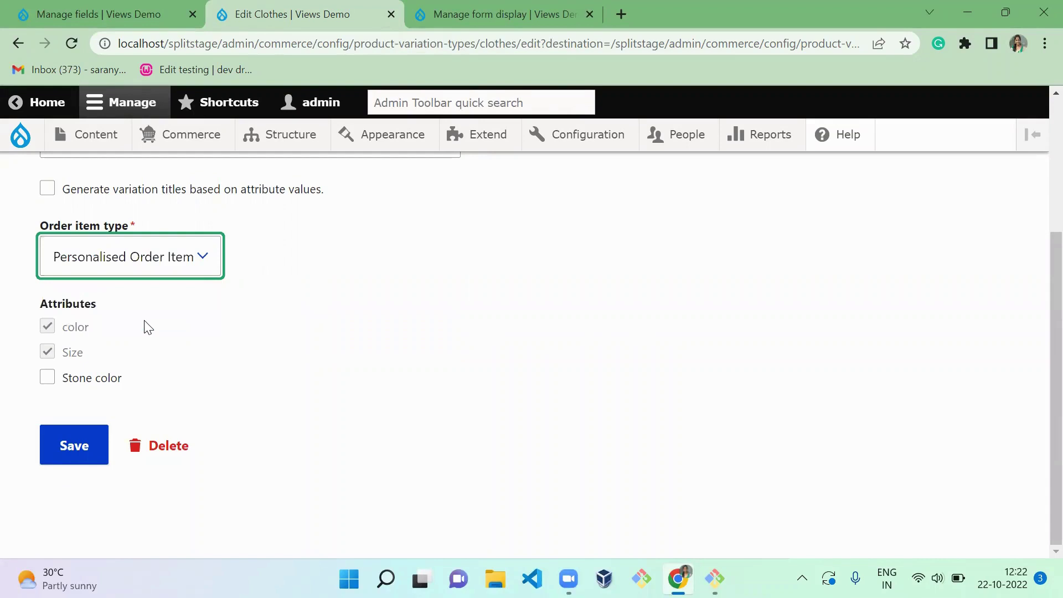
{"action": "left_click", "coordinate": [66, 441]}
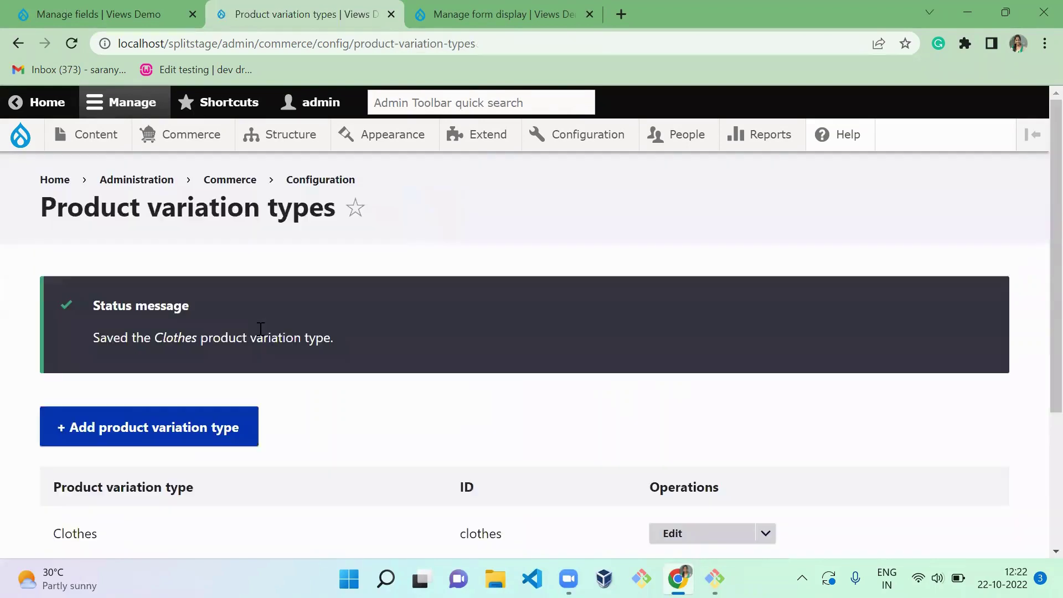
{"action": "scroll", "coordinate": [1039, 396], "scroll_direction": "down", "scroll_amount": 2}
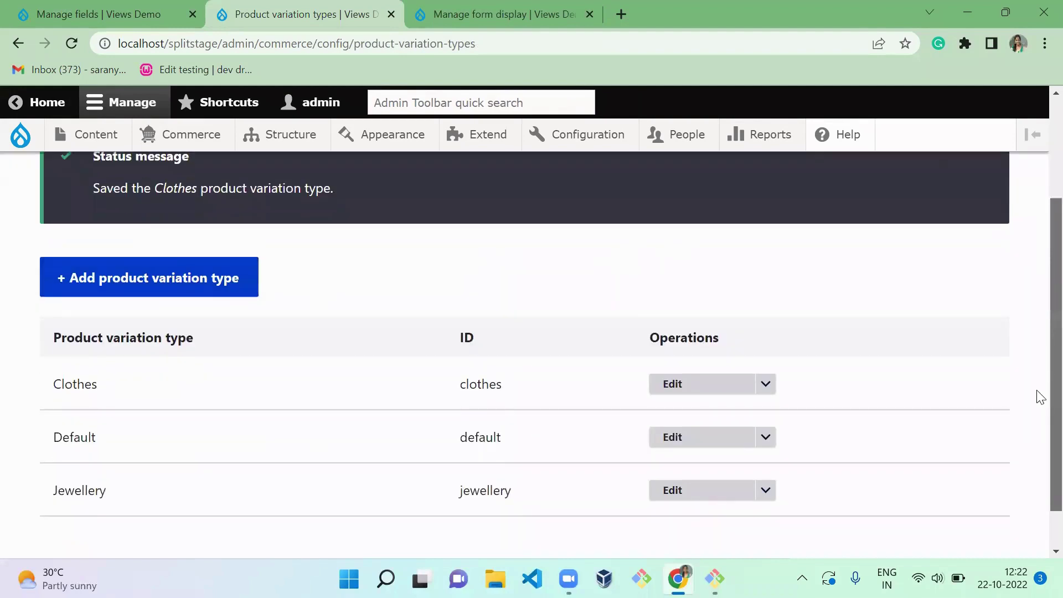
- Open Commerce > Products in a new tab and go to the Personalised T-shirt product
{"action": "left_click", "coordinate": [78, 6]}
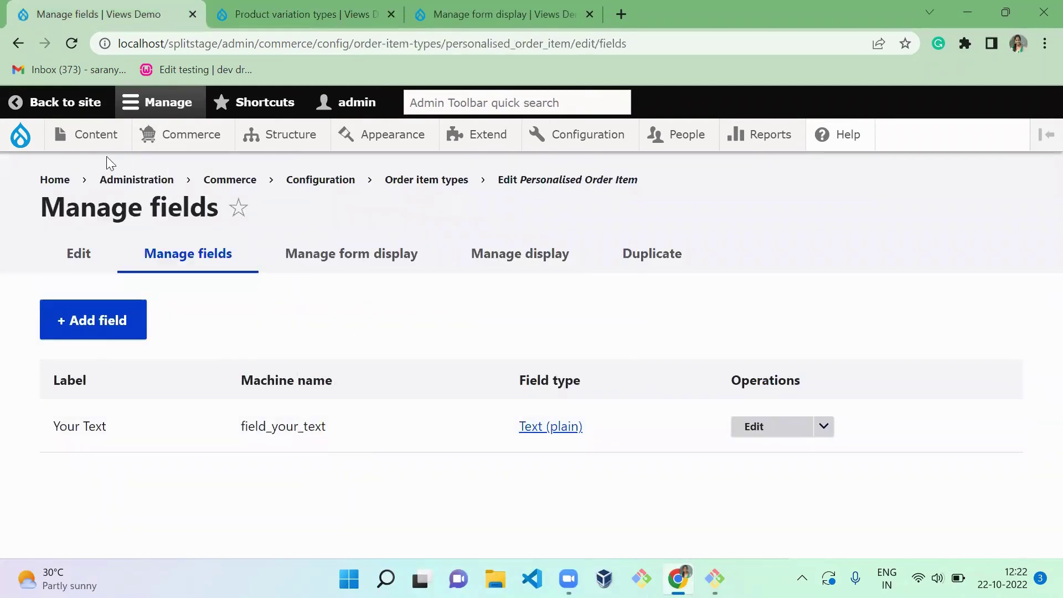
{"action": "mouse_move", "coordinate": [185, 132]}
{"action": "middle_click", "coordinate": [197, 241]}
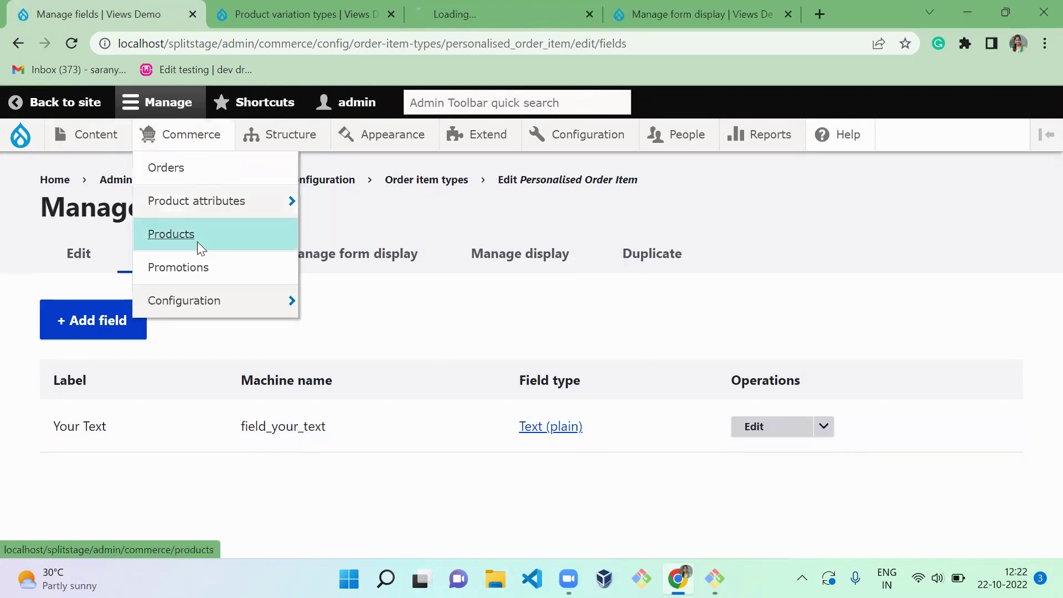
{"action": "key", "text": "ctrl+Tab"}
{"action": "key", "text": "ctrl+Tab"}
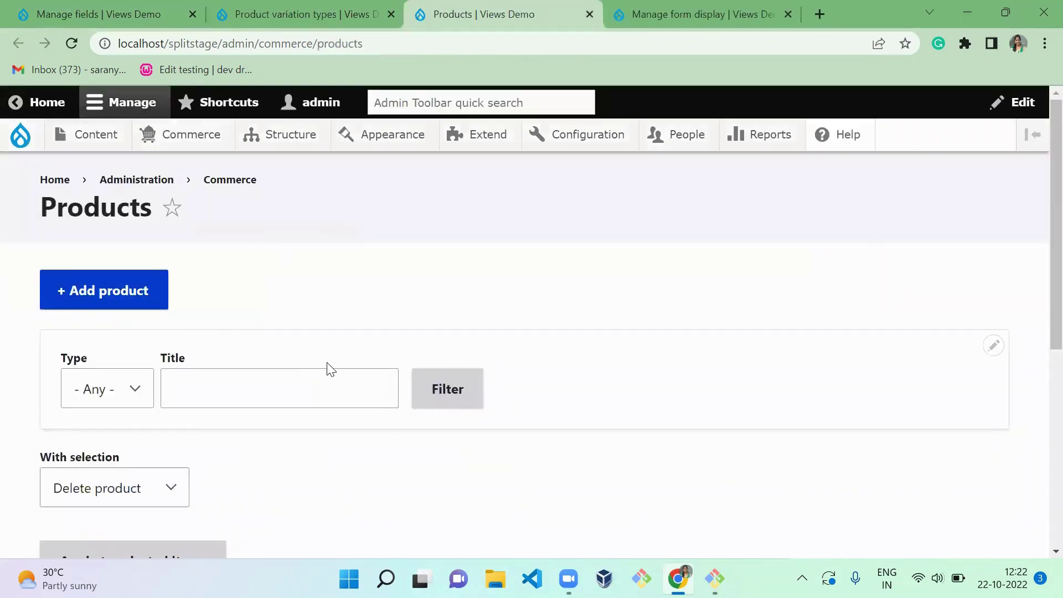
{"action": "scroll", "coordinate": [514, 343], "scroll_direction": "down", "scroll_amount": 6}
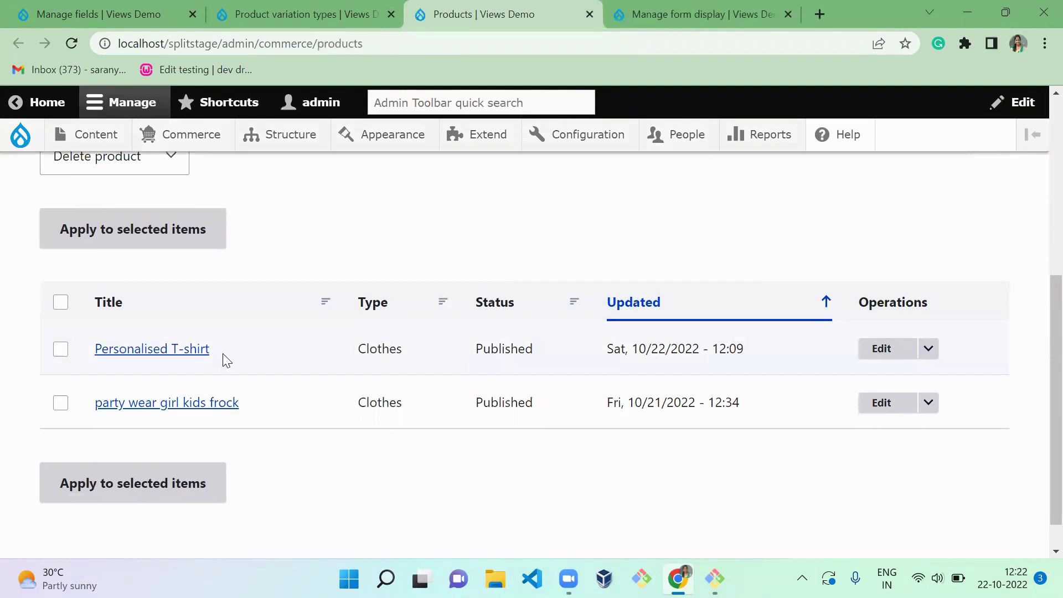
{"action": "left_click", "coordinate": [184, 349]}
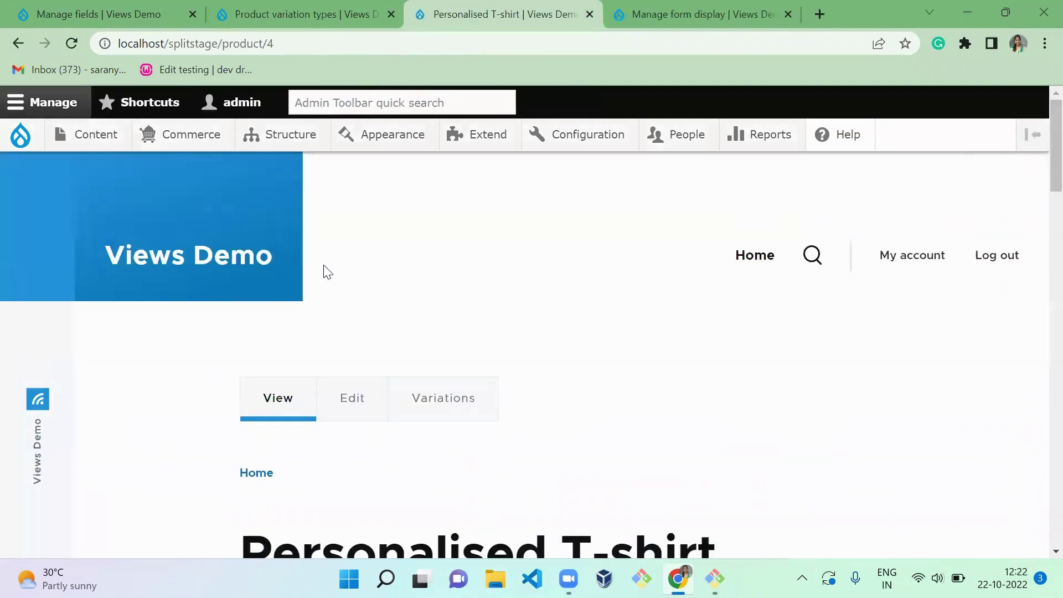
- Review the T-shirt's add-to-cart form, then return to the order item's Manage fields tab
{"action": "scroll", "coordinate": [324, 266], "scroll_direction": "down", "scroll_amount": 15}
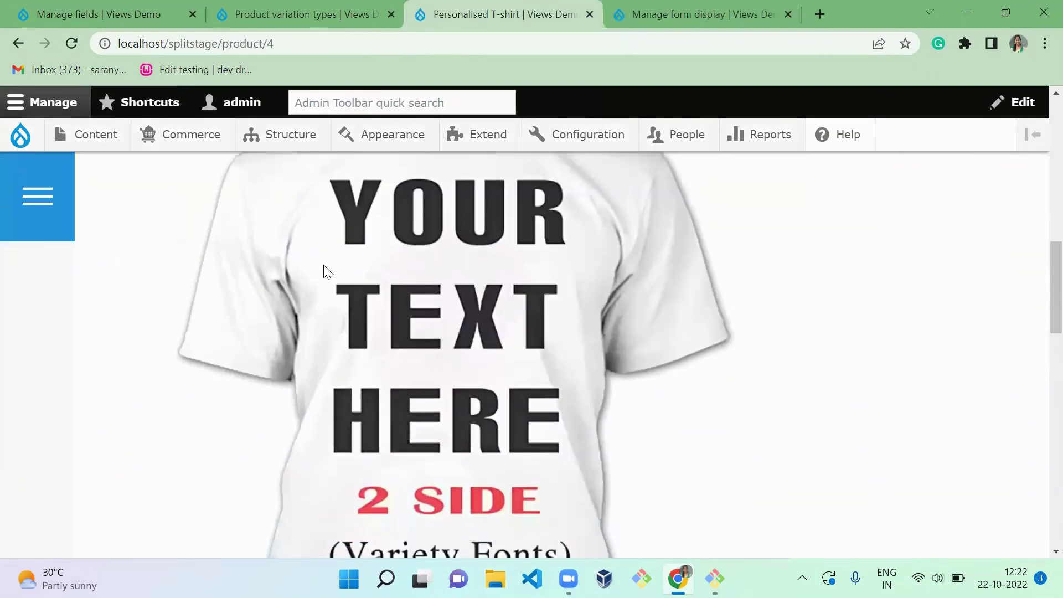
{"action": "scroll", "coordinate": [325, 266], "scroll_direction": "down", "scroll_amount": 6}
{"action": "scroll", "coordinate": [326, 270], "scroll_direction": "up", "scroll_amount": 2}
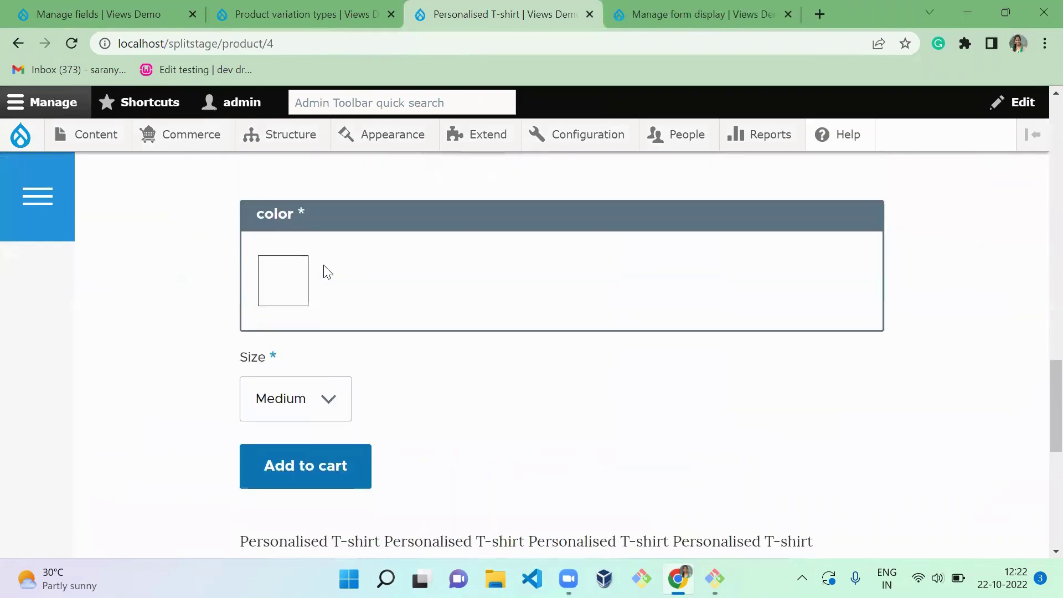
{"action": "scroll", "coordinate": [325, 271], "scroll_direction": "down", "scroll_amount": 1}
{"action": "scroll", "coordinate": [326, 274], "scroll_direction": "down", "scroll_amount": 2}
{"action": "left_click", "coordinate": [28, 11]}
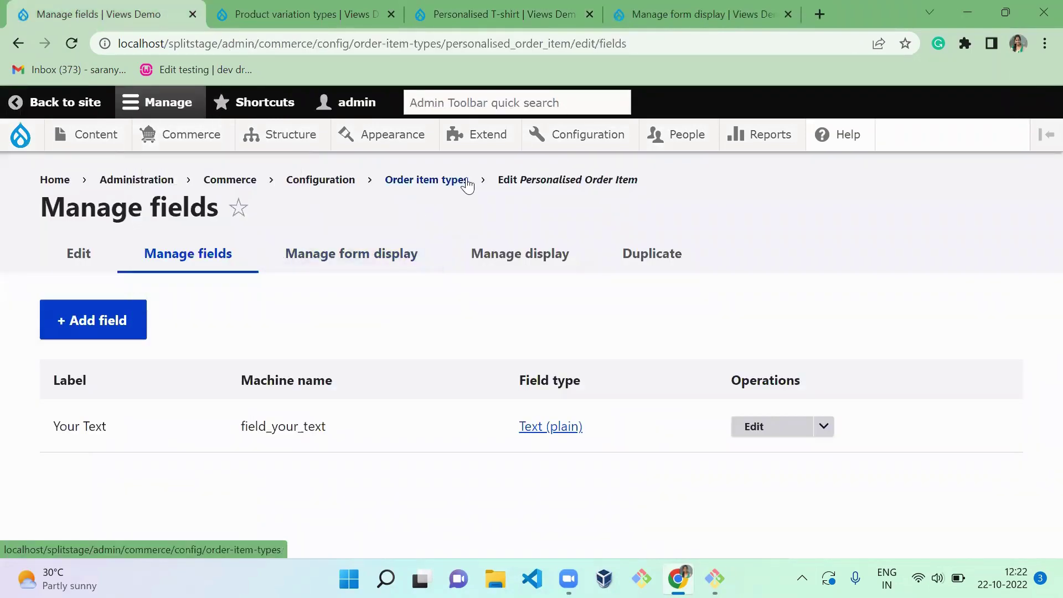
- Open the Personalised Order Item's Manage form display for the Add to cart form mode
{"action": "left_click", "coordinate": [348, 260]}
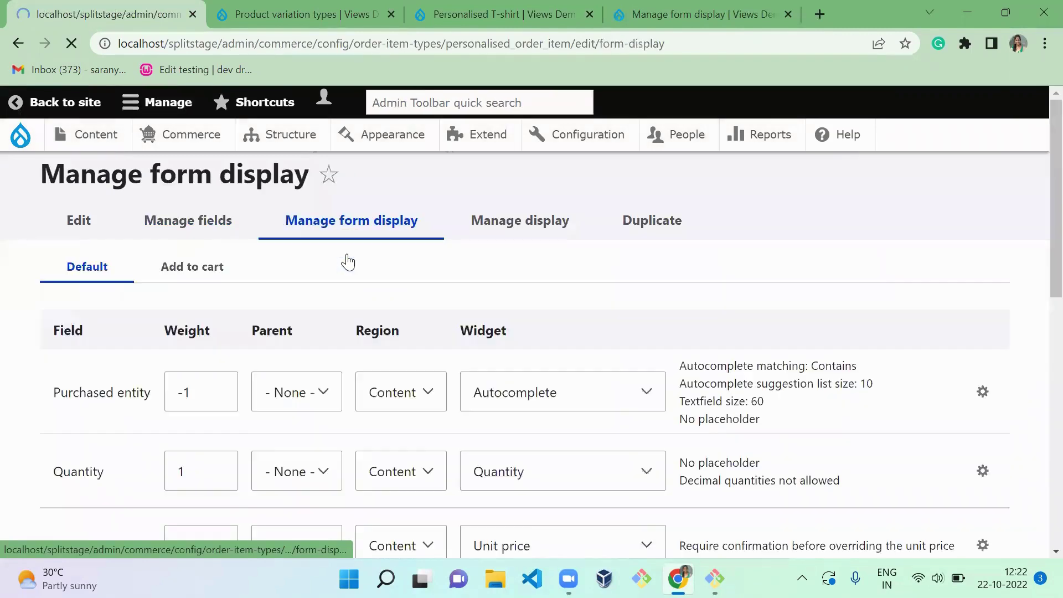
{"action": "scroll", "coordinate": [348, 261], "scroll_direction": "down", "scroll_amount": 4}
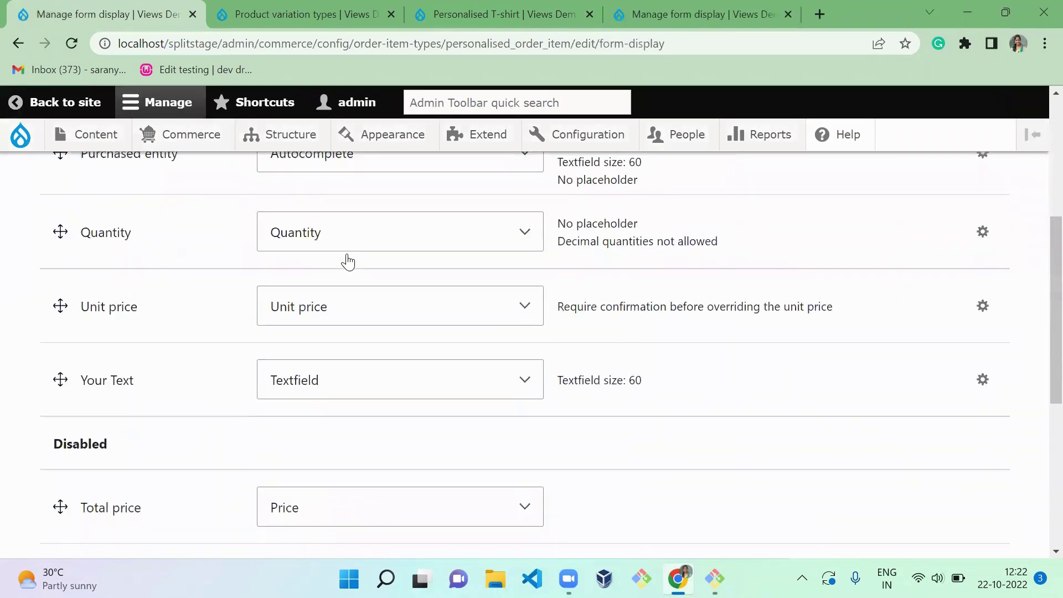
{"action": "scroll", "coordinate": [348, 261], "scroll_direction": "up", "scroll_amount": 4}
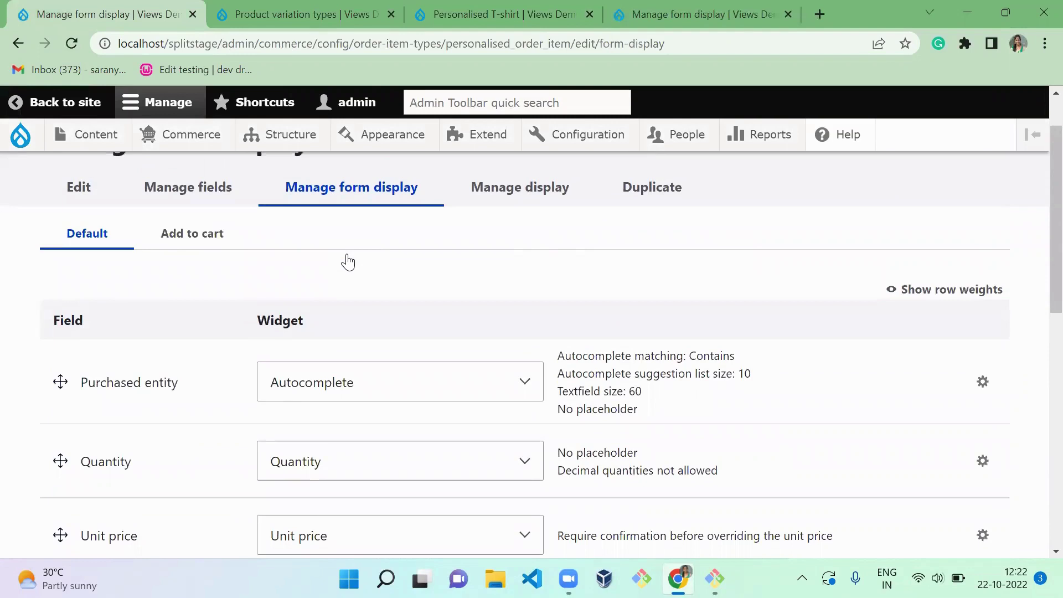
{"action": "left_click", "coordinate": [211, 243]}
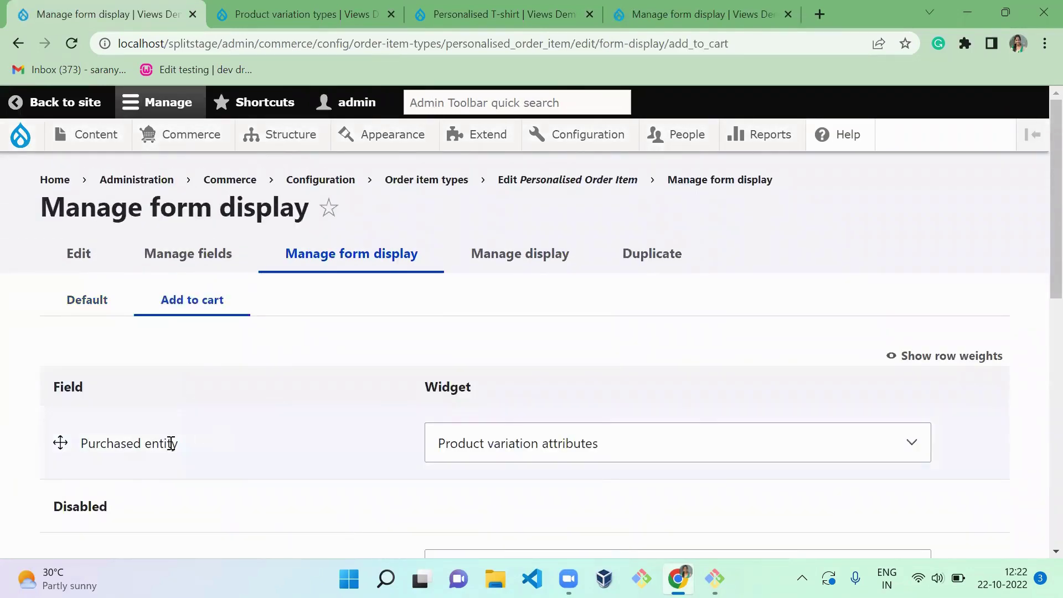
- Drag Your Text above Disabled to enable it as a Textfield, and save
{"action": "scroll", "coordinate": [171, 443], "scroll_direction": "down", "scroll_amount": 6}
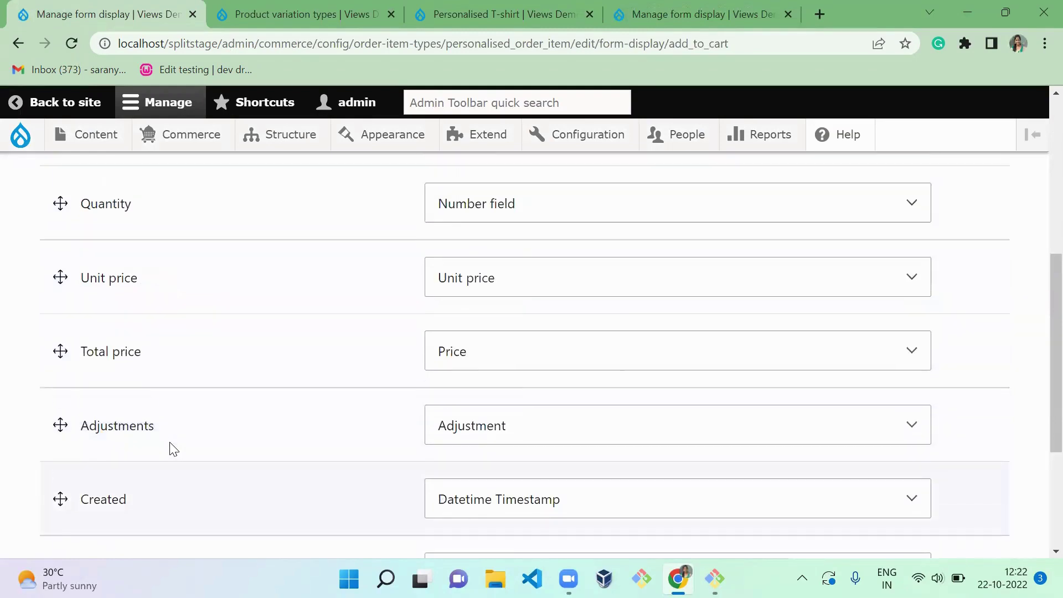
{"action": "scroll", "coordinate": [173, 448], "scroll_direction": "down", "scroll_amount": 3}
{"action": "left_click_drag", "start_coordinate": [73, 409], "coordinate": [76, 204]}
{"action": "scroll", "coordinate": [76, 206], "scroll_direction": "up", "scroll_amount": 4}
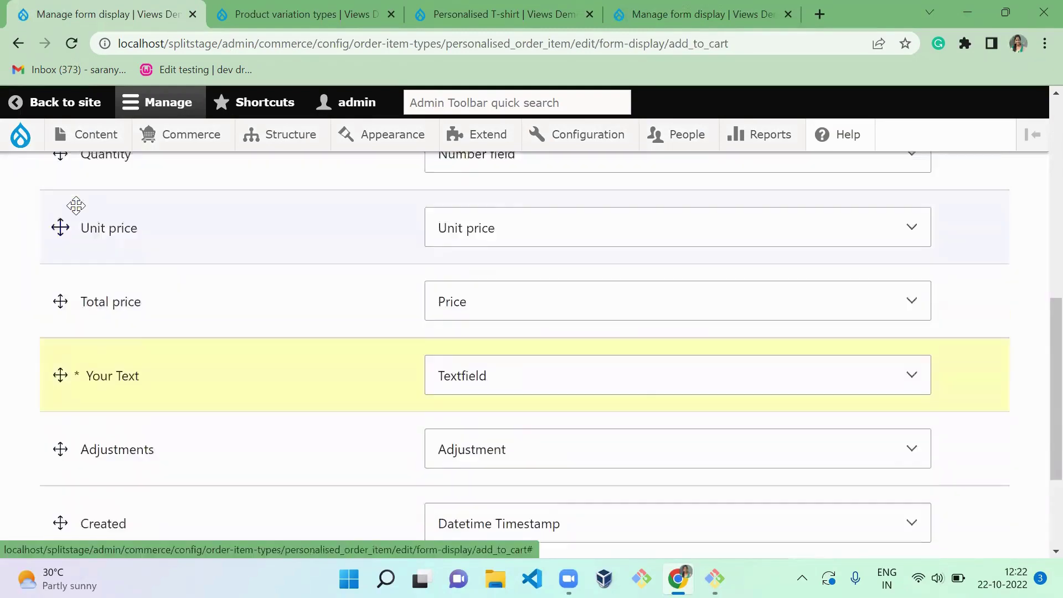
{"action": "scroll", "coordinate": [77, 352], "scroll_direction": "down", "scroll_amount": 1}
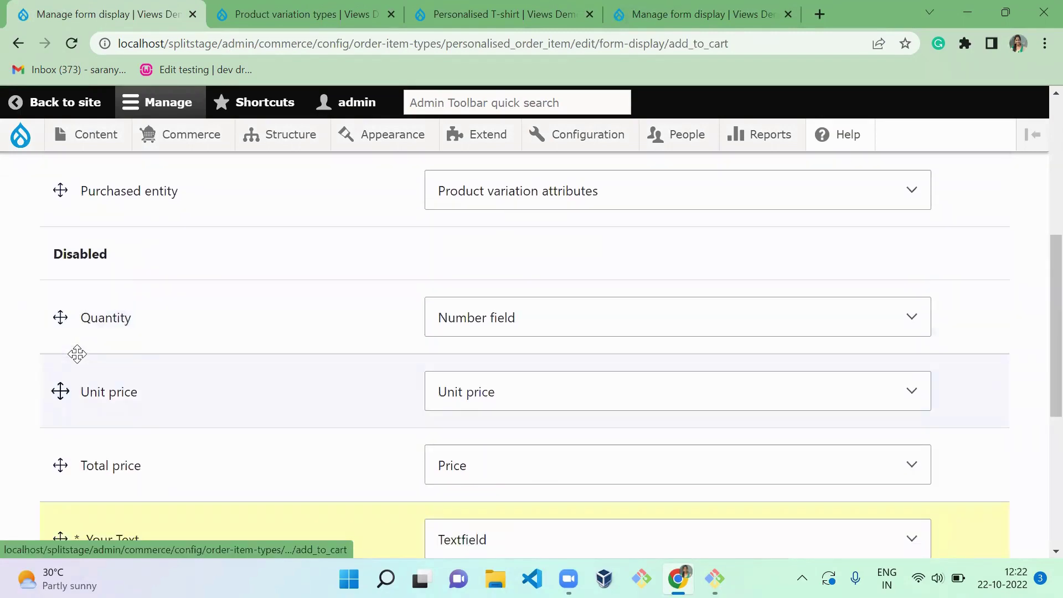
{"action": "left_click_drag", "start_coordinate": [64, 539], "coordinate": [78, 256]}
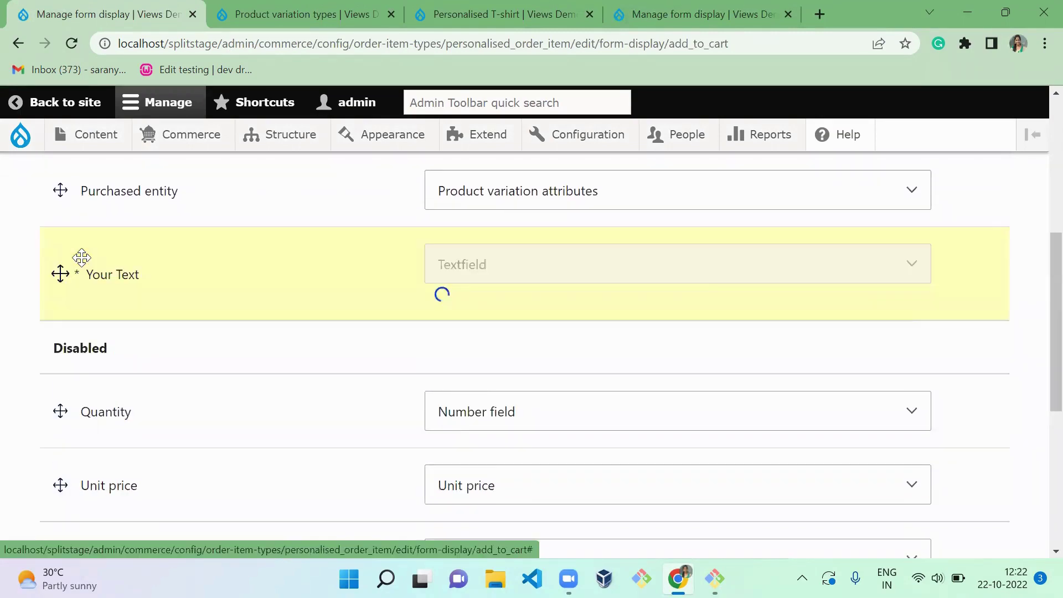
{"action": "scroll", "coordinate": [164, 268], "scroll_direction": "down", "scroll_amount": 5}
{"action": "scroll", "coordinate": [185, 282], "scroll_direction": "up", "scroll_amount": 9}
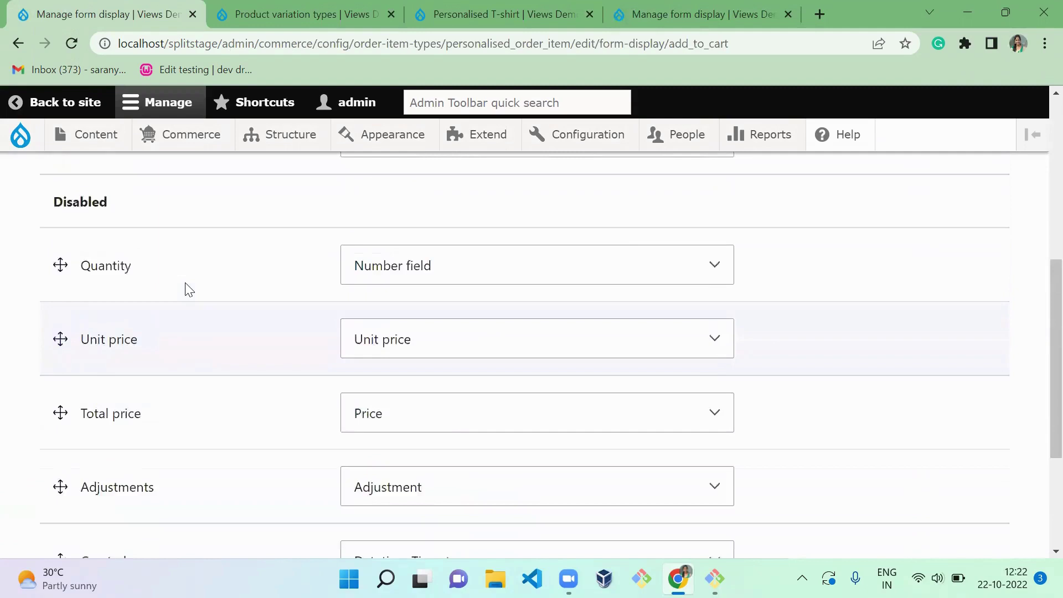
{"action": "scroll", "coordinate": [185, 282], "scroll_direction": "down", "scroll_amount": 4}
{"action": "scroll", "coordinate": [185, 283], "scroll_direction": "down", "scroll_amount": 6}
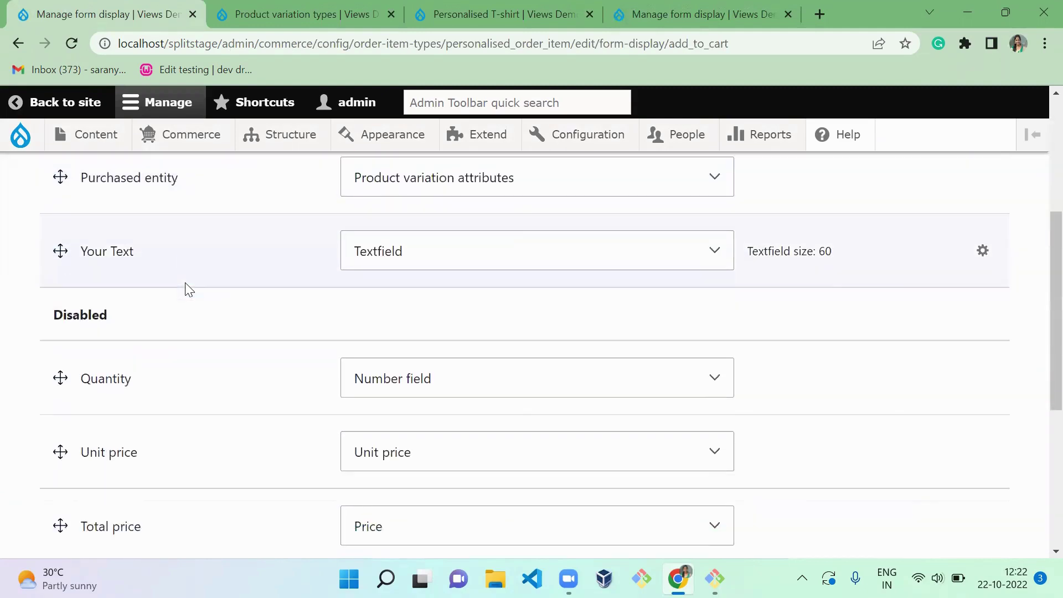
{"action": "left_click", "coordinate": [87, 459]}
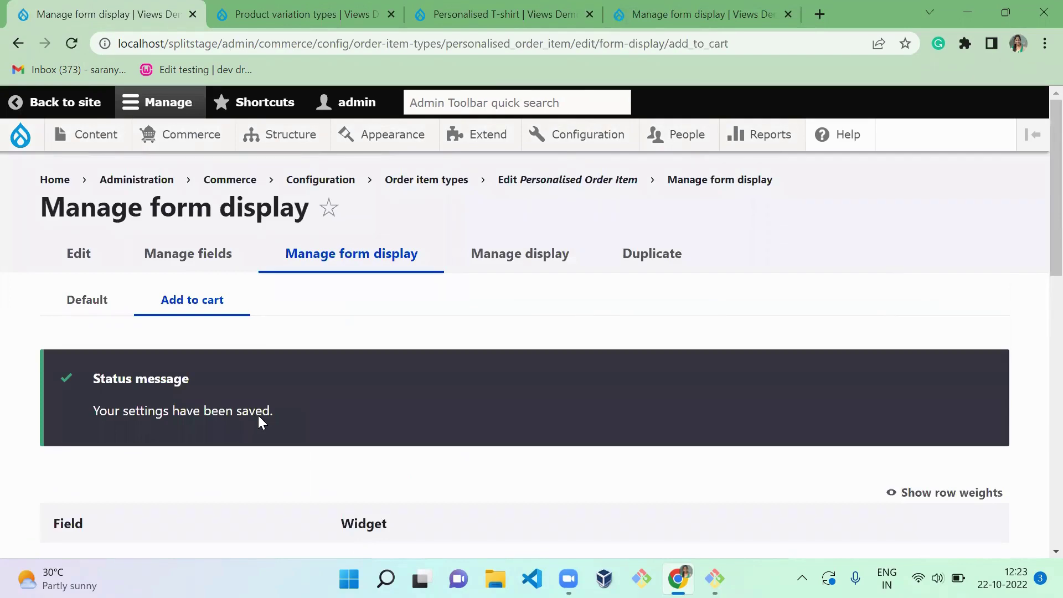
- Reload the T-shirt page, add a shirt with Your Text 'D4Drupal' to the cart, and view the cart
{"action": "key", "text": "ctrl+Tab"}
{"action": "key", "text": "ctrl+Tab"}
{"action": "key", "text": "F5"}
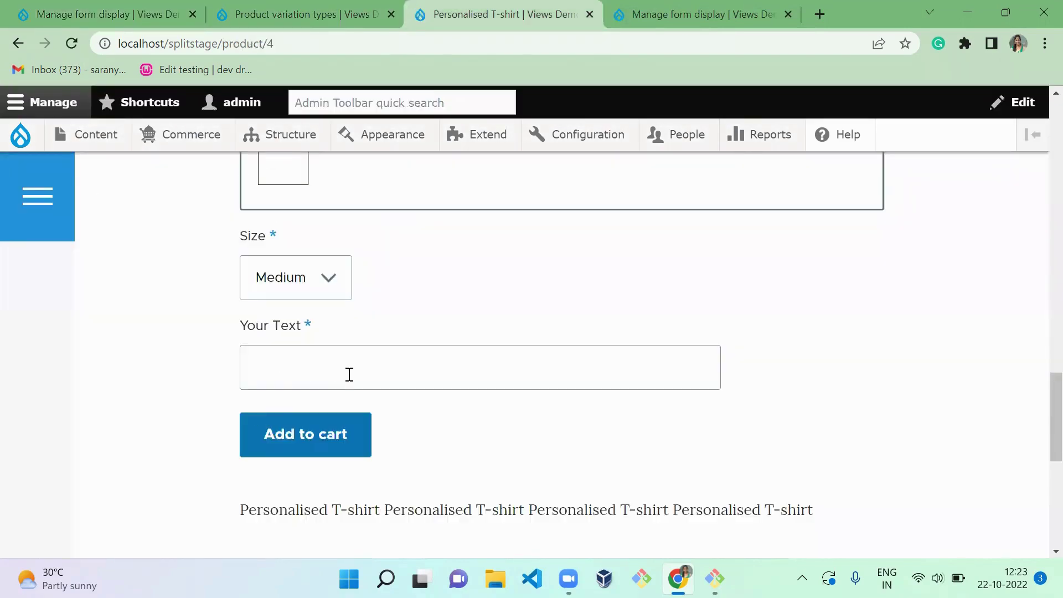
{"action": "left_click", "coordinate": [341, 378]}
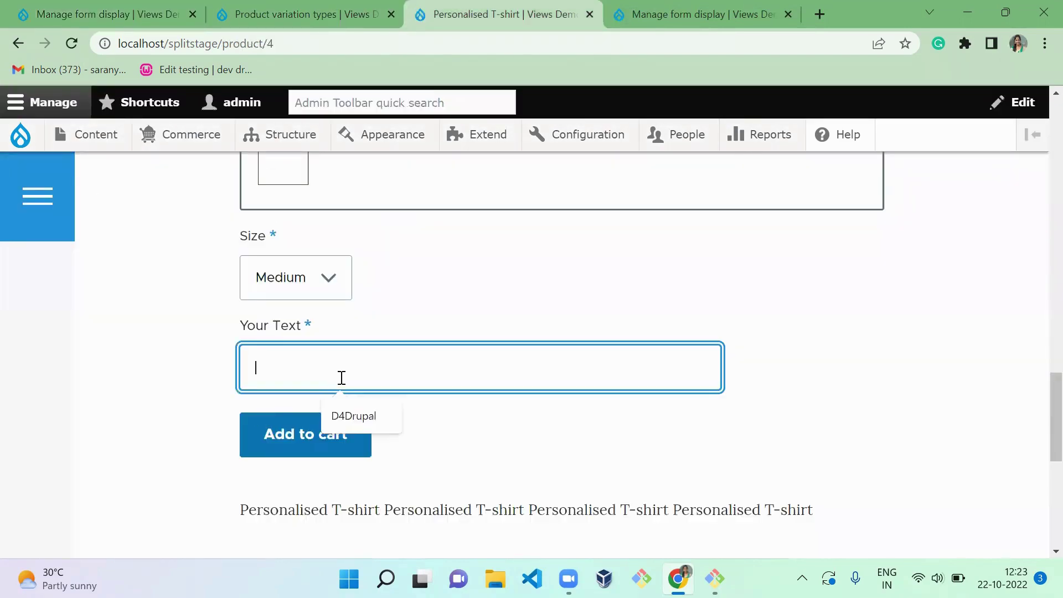
{"action": "left_click", "coordinate": [366, 418]}
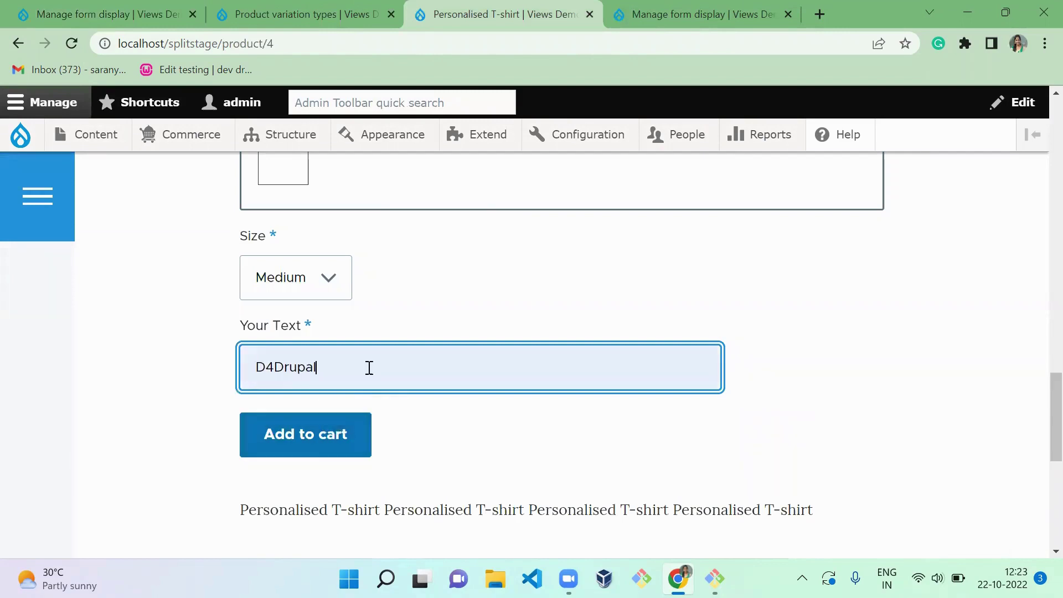
{"action": "left_click", "coordinate": [324, 459]}
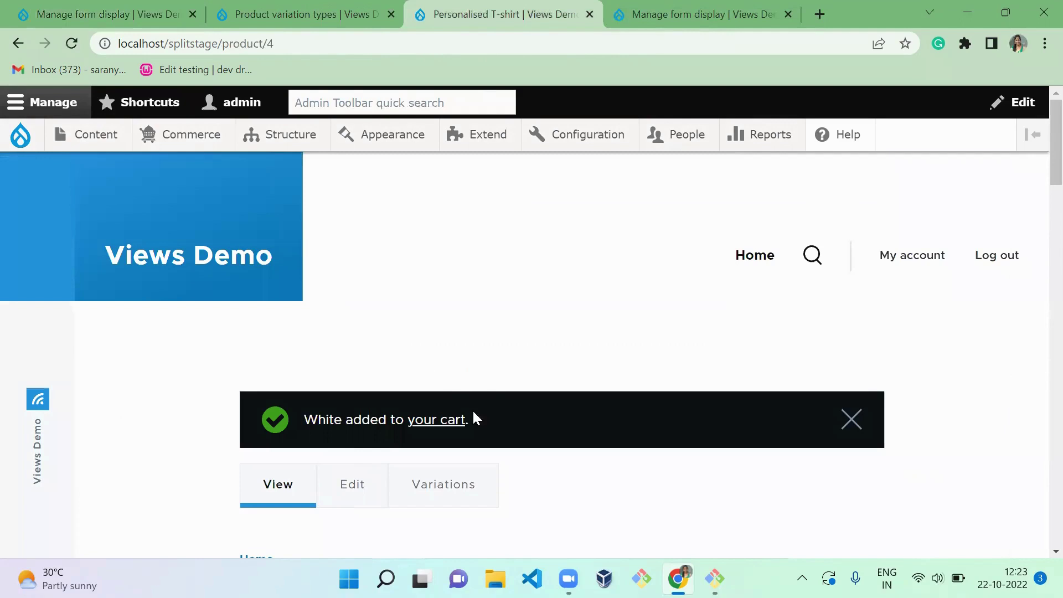
{"action": "left_click", "coordinate": [441, 425]}
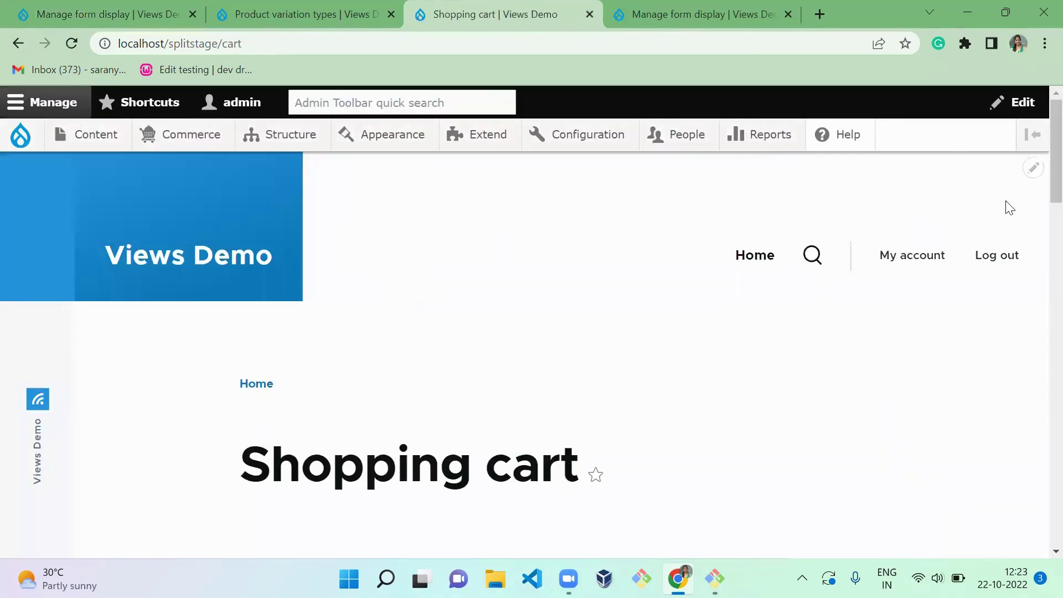
- Check the cart holds one T-shirt at ₹899.00, then return to the Add to cart form display
{"action": "scroll", "coordinate": [1037, 199], "scroll_direction": "down", "scroll_amount": 10}
{"action": "scroll", "coordinate": [1041, 210], "scroll_direction": "up", "scroll_amount": 6}
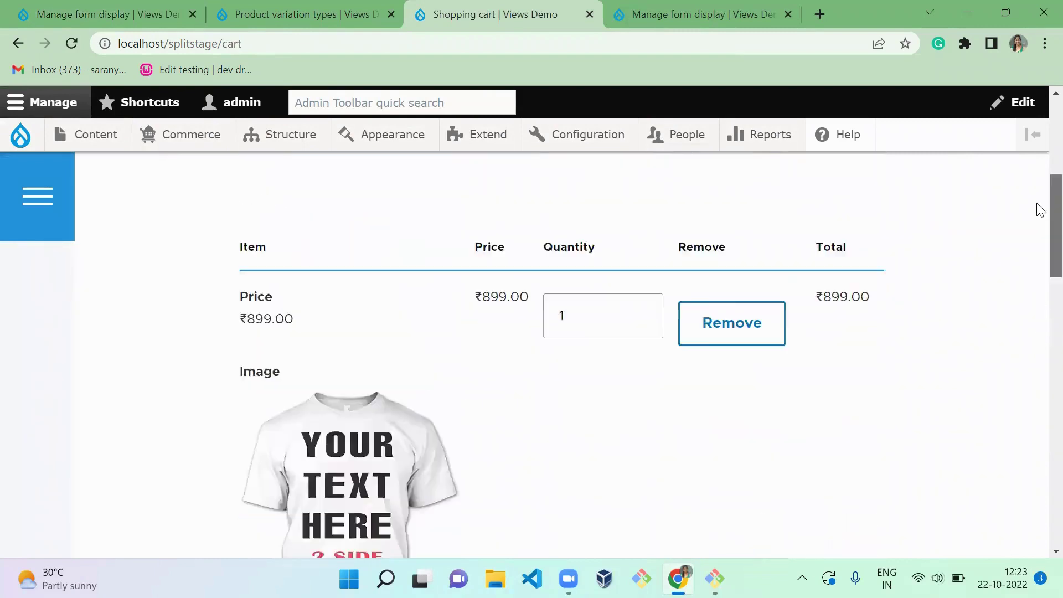
{"action": "scroll", "coordinate": [1040, 199], "scroll_direction": "up", "scroll_amount": 5}
{"action": "left_click", "coordinate": [64, 8]}
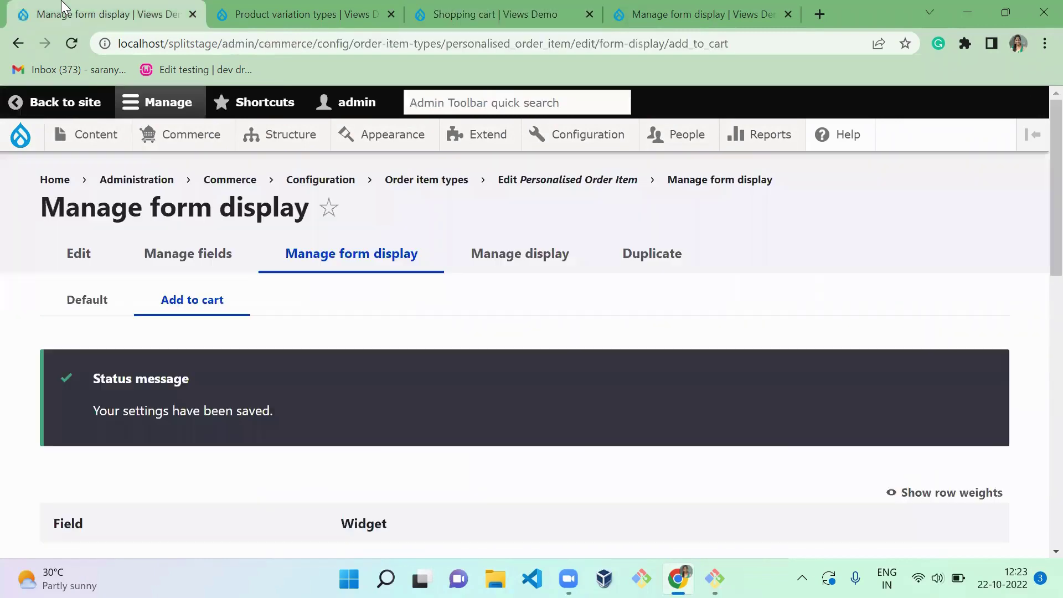